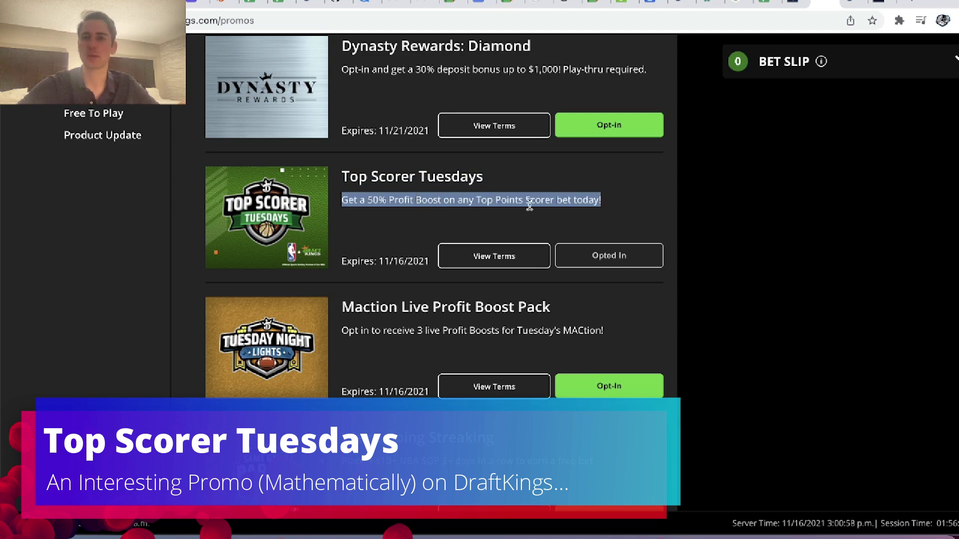
Open the terms of the Top Scorer Tuesdays promo and highlight the limit on additional winnings
{"action": "scroll", "coordinate": [544, 214], "scroll_direction": "up", "scroll_amount": 5}
{"action": "scroll", "coordinate": [544, 214], "scroll_direction": "down", "scroll_amount": 4}
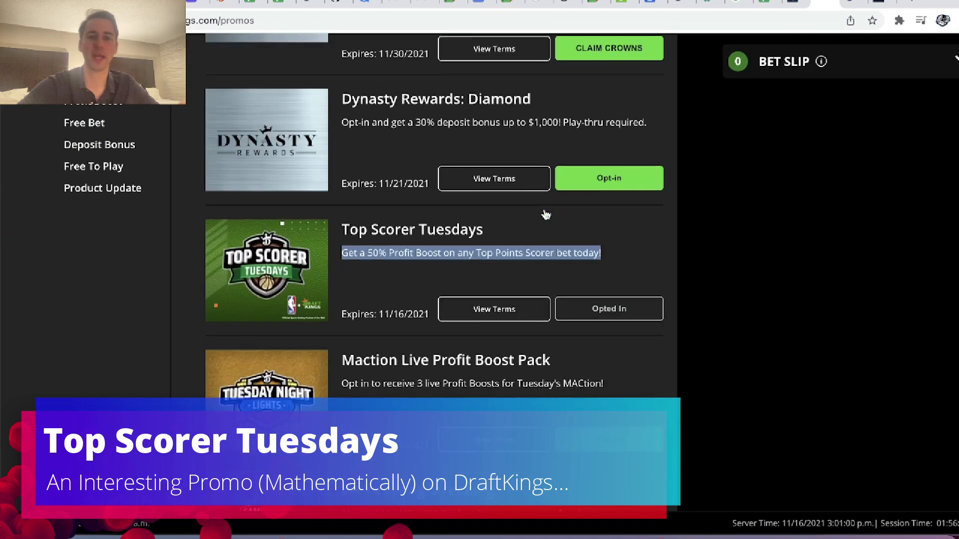
{"action": "triple_click", "coordinate": [415, 252]}
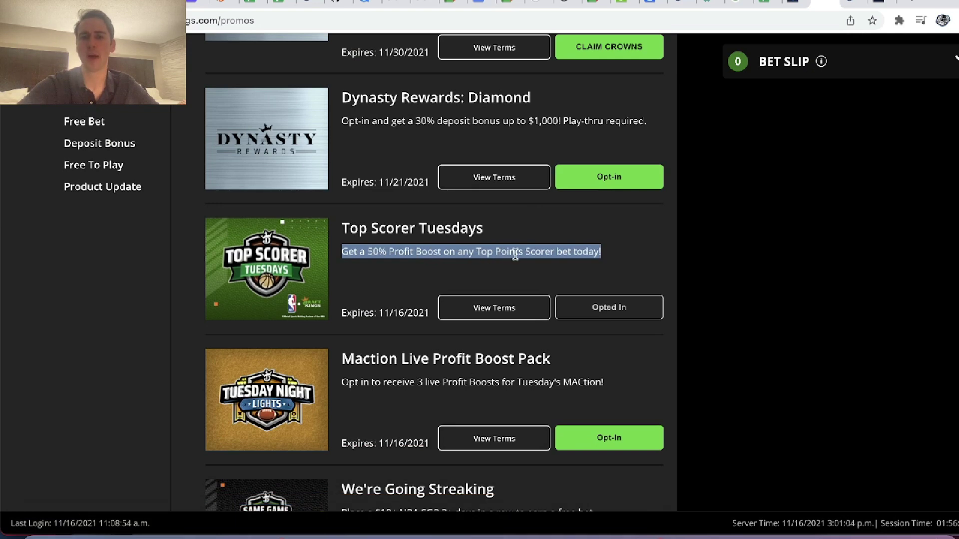
{"action": "left_click", "coordinate": [508, 312]}
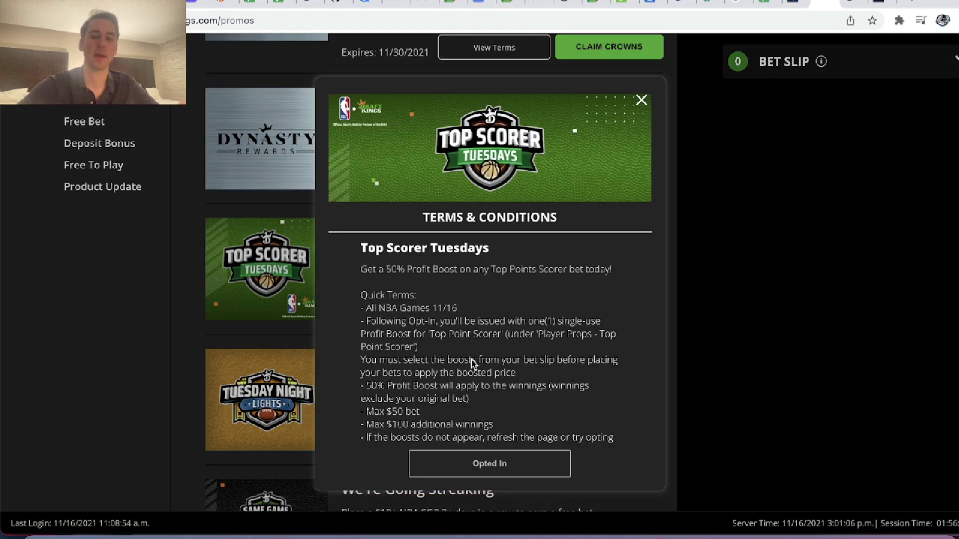
{"action": "scroll", "coordinate": [472, 362], "scroll_direction": "down", "scroll_amount": 3}
{"action": "triple_click", "coordinate": [438, 351]}
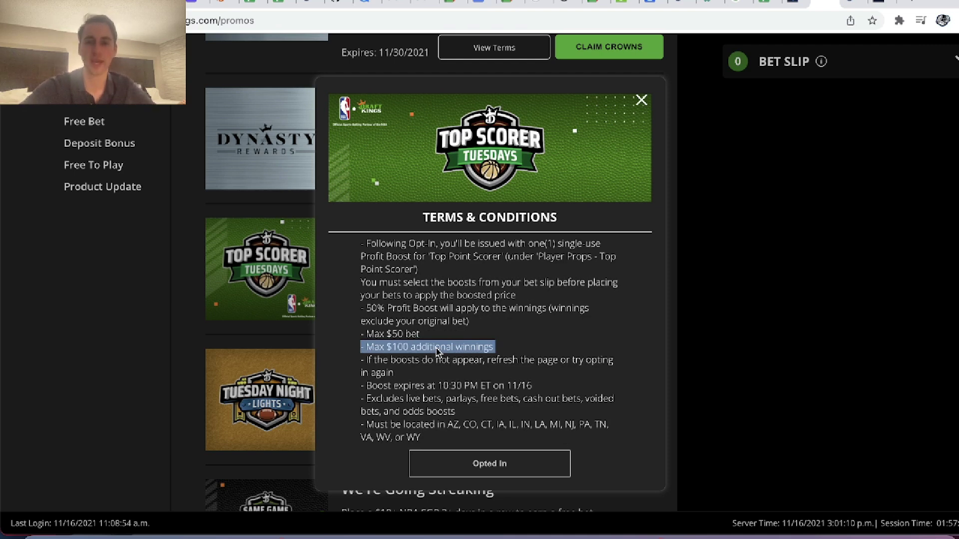
{"action": "left_click", "coordinate": [766, 2]}
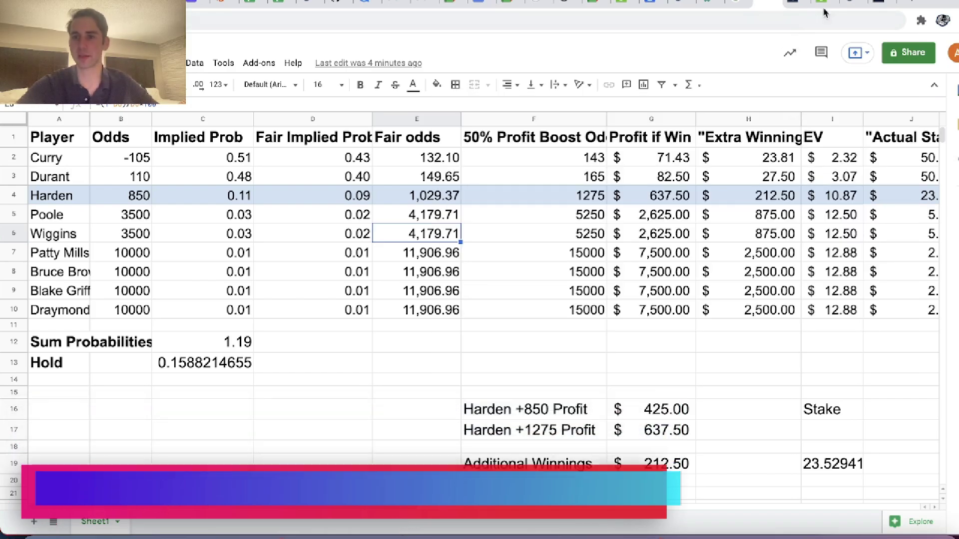
{"action": "left_click", "coordinate": [824, 8]}
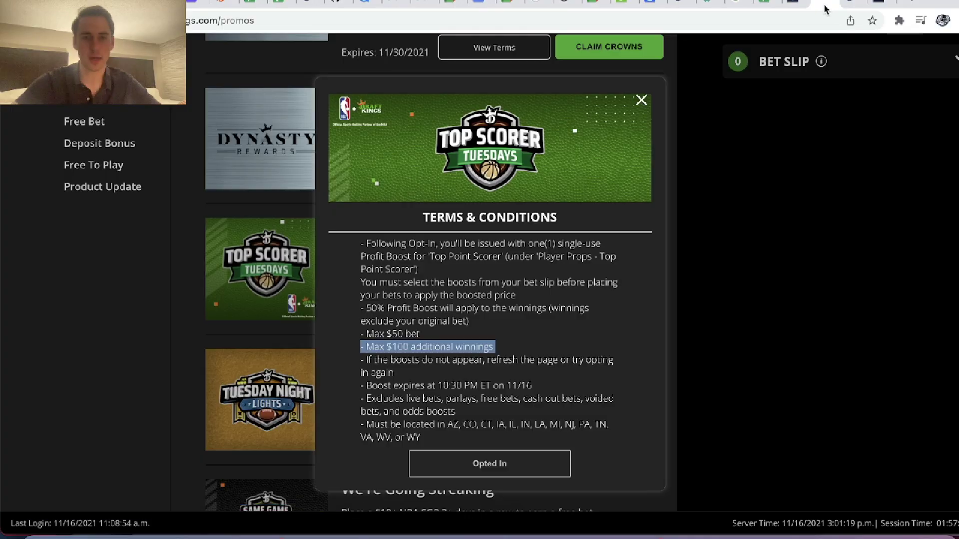
Go from the promo to the NBA scoring leader props and open the BKN Nets v GS Warriors leading scorer market
{"action": "left_click", "coordinate": [473, 469]}
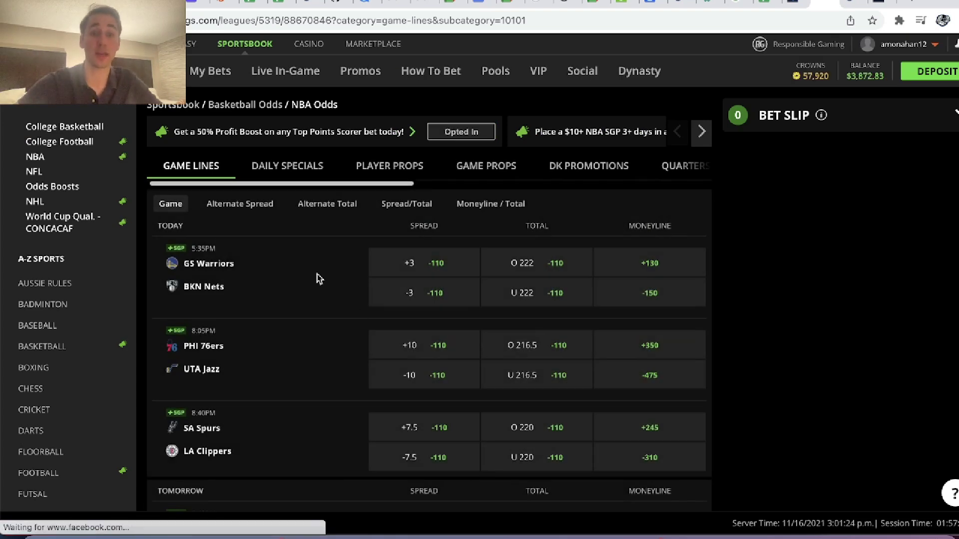
{"action": "left_click", "coordinate": [389, 167]}
{"action": "left_click", "coordinate": [237, 206]}
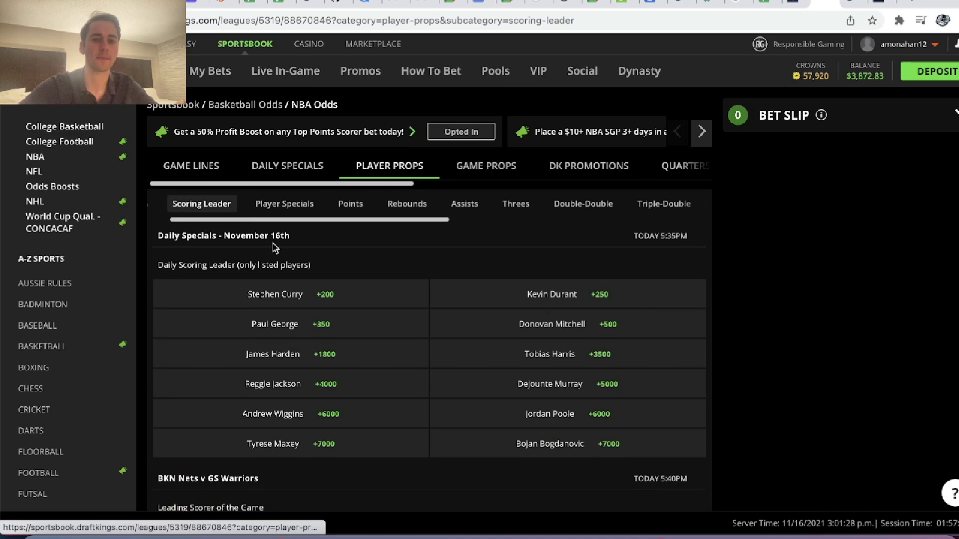
{"action": "scroll", "coordinate": [310, 299], "scroll_direction": "down", "scroll_amount": 5}
{"action": "left_click", "coordinate": [215, 304]}
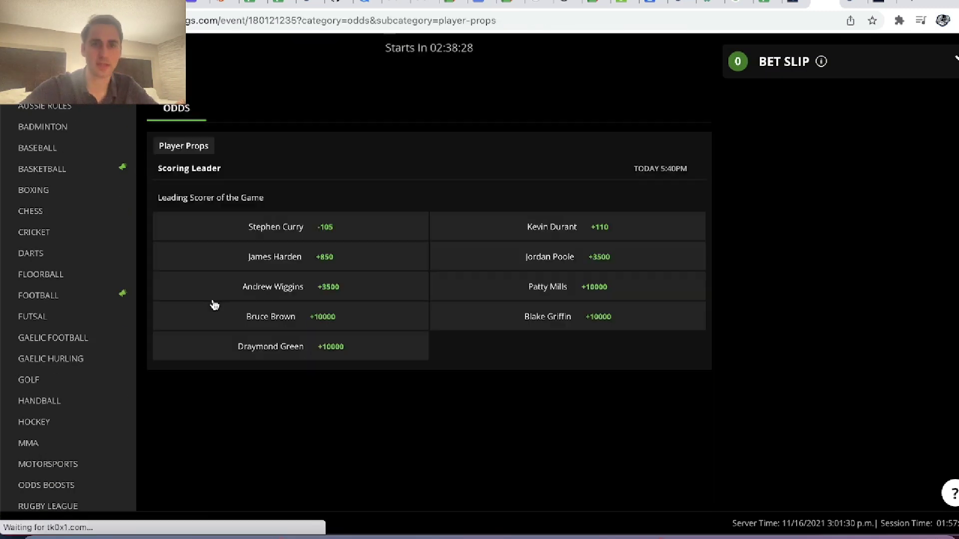
{"action": "scroll", "coordinate": [341, 299], "scroll_direction": "up", "scroll_amount": 1}
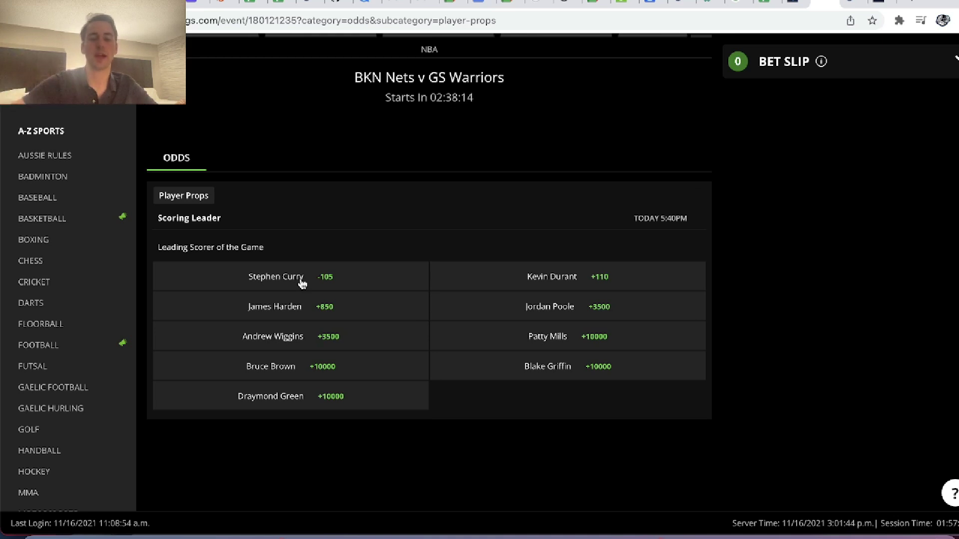
Preview the 50% Profit Boost on James Harden as leading scorer in the bet slip, and remove the pick
{"action": "left_click", "coordinate": [311, 313]}
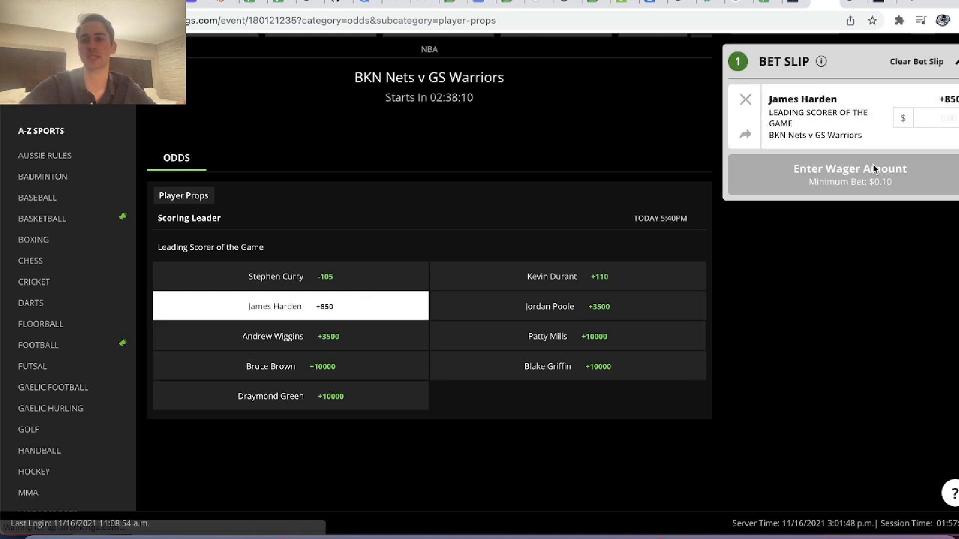
{"action": "left_click", "coordinate": [804, 199]}
{"action": "left_click", "coordinate": [824, 272]}
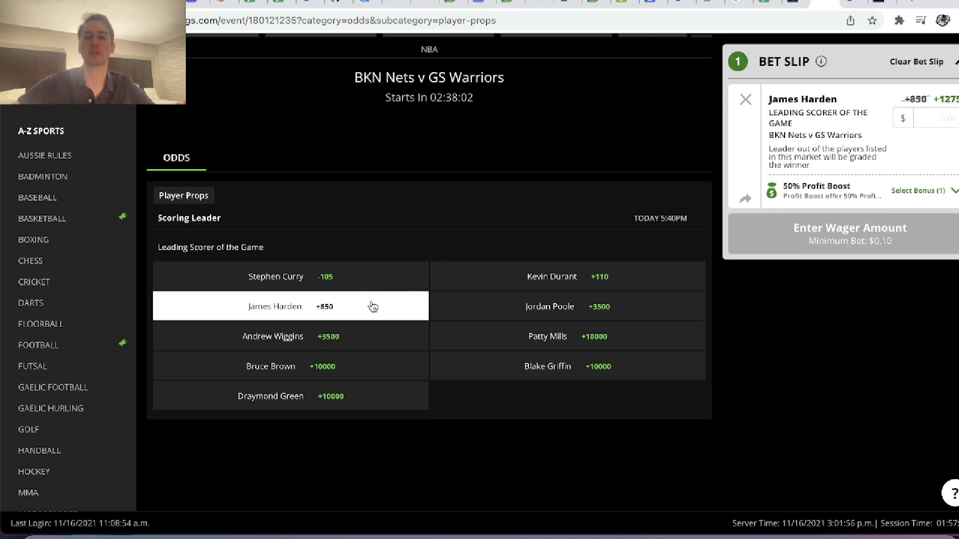
{"action": "left_click", "coordinate": [746, 100]}
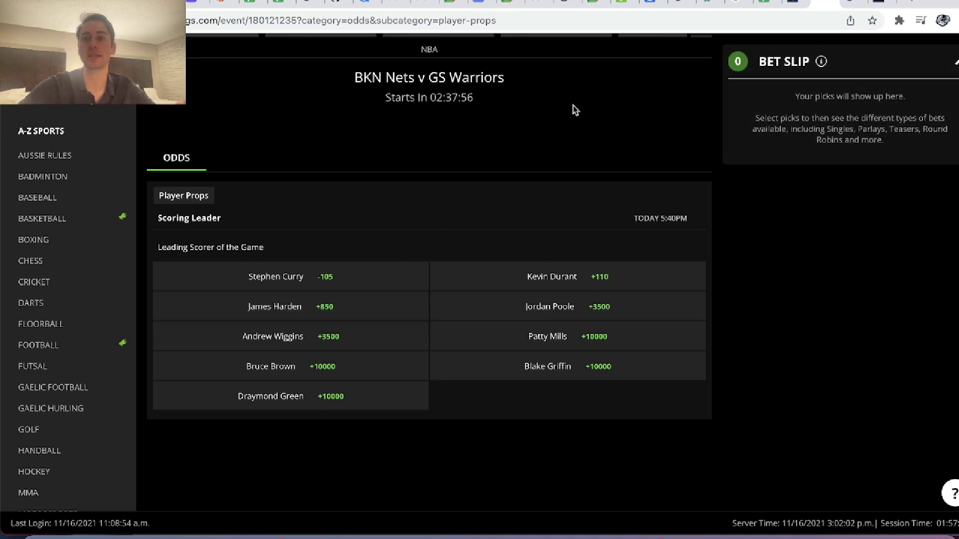
Switch to the odds spreadsheet in Google Sheets and examine the odds, implied probabilities, their sum, and the fair probabilities and fair odds
{"action": "left_click", "coordinate": [767, 5]}
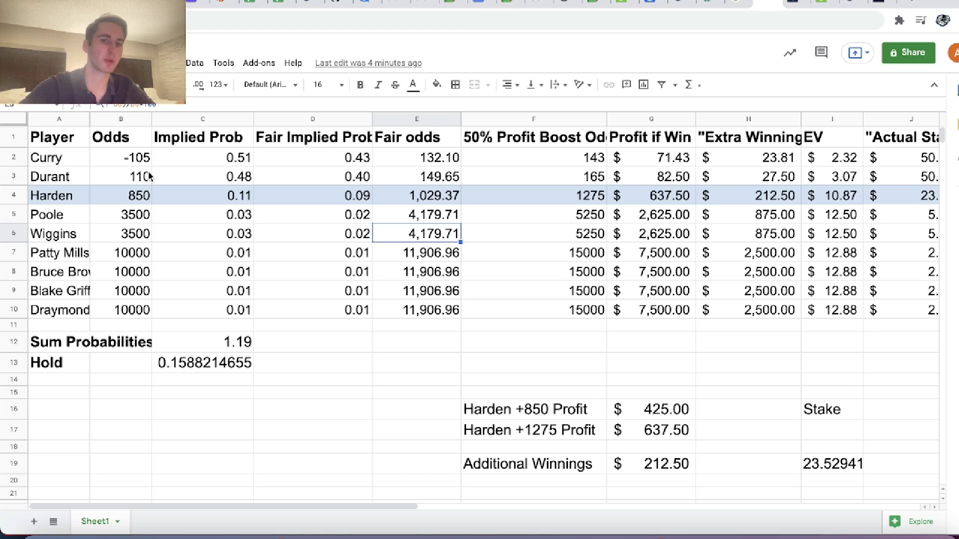
{"action": "left_click_drag", "start_coordinate": [138, 159], "coordinate": [123, 287]}
{"action": "left_click_drag", "start_coordinate": [237, 157], "coordinate": [232, 271]}
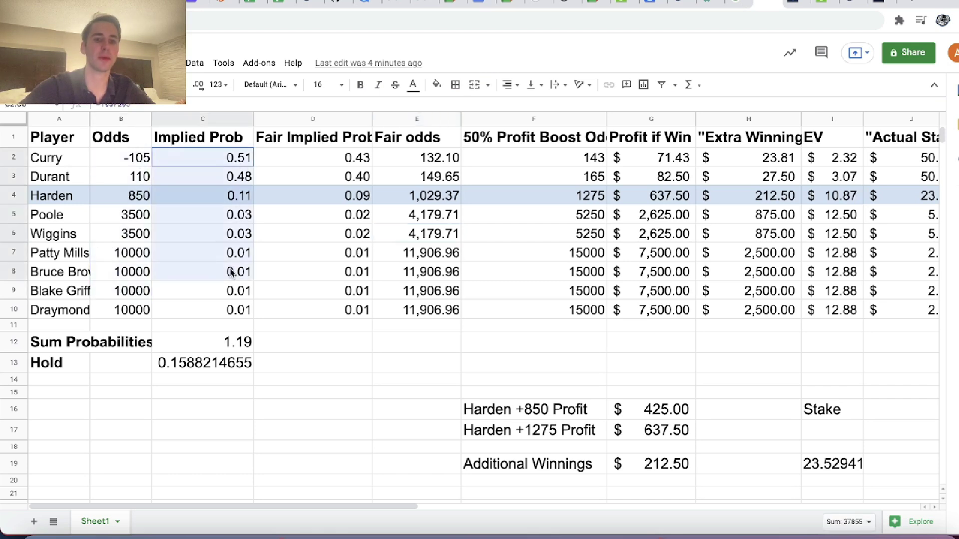
{"action": "left_click", "coordinate": [210, 343]}
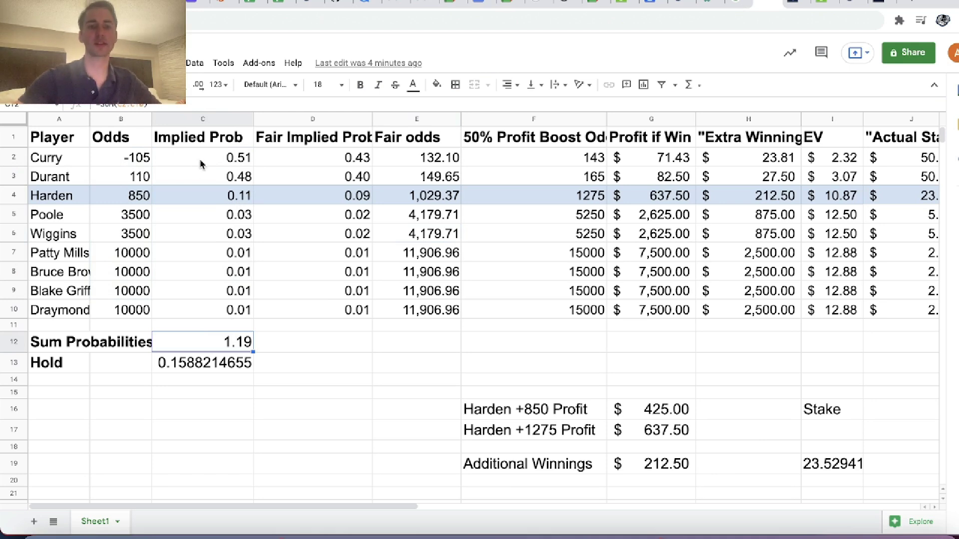
{"action": "left_click_drag", "start_coordinate": [328, 160], "coordinate": [307, 318]}
{"action": "left_click", "coordinate": [229, 349]}
{"action": "left_click_drag", "start_coordinate": [439, 156], "coordinate": [434, 310]}
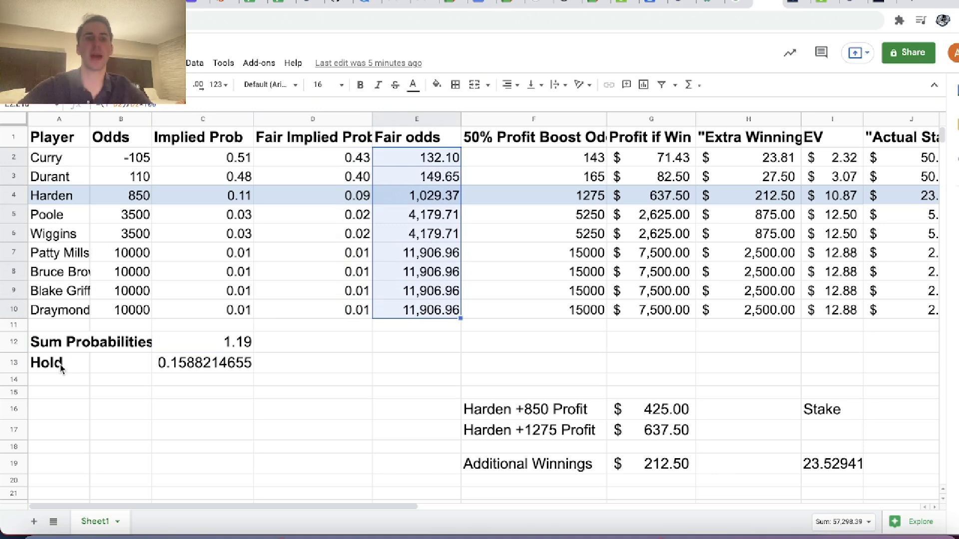
Examine the Hold row and compare Curry's listed odds with his fair odds
{"action": "left_click_drag", "start_coordinate": [61, 368], "coordinate": [199, 372]}
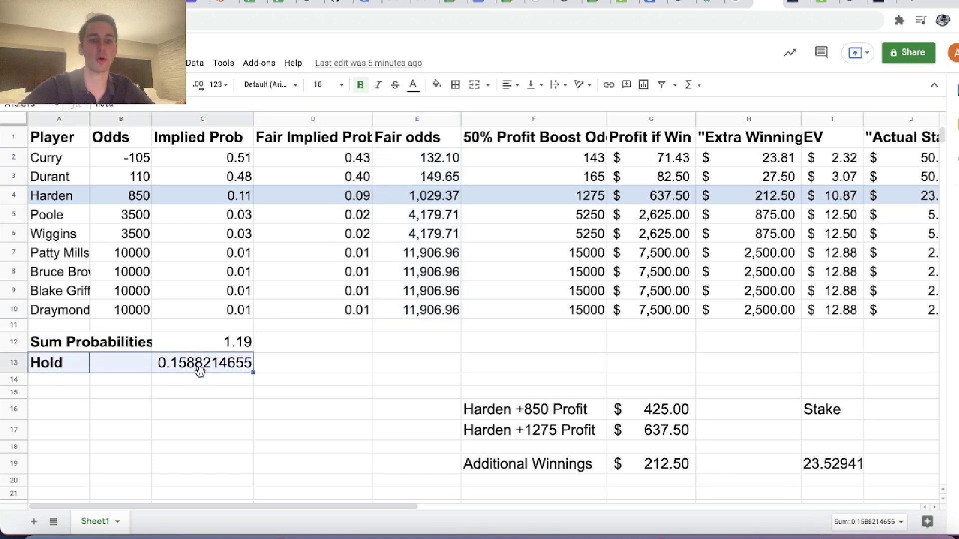
{"action": "left_click", "coordinate": [294, 382]}
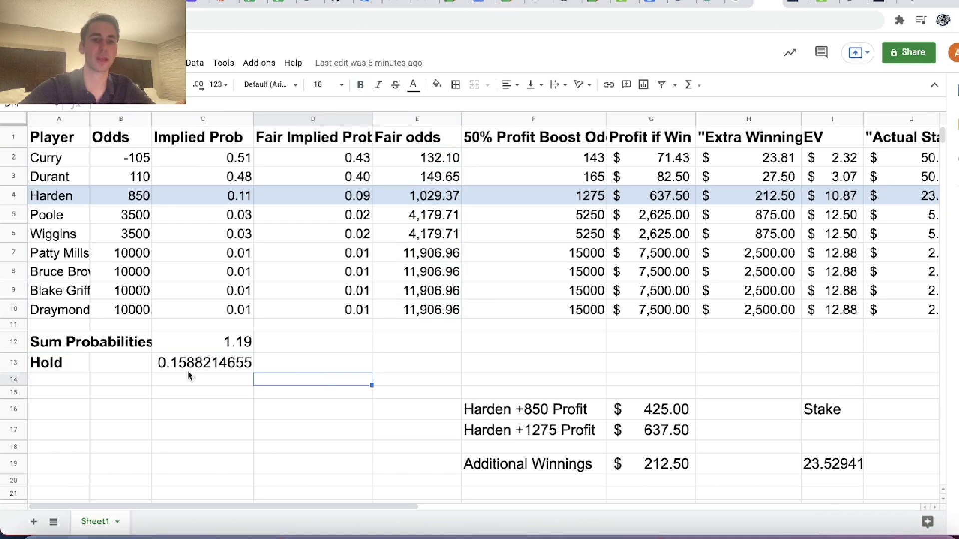
{"action": "left_click_drag", "start_coordinate": [56, 370], "coordinate": [200, 372]}
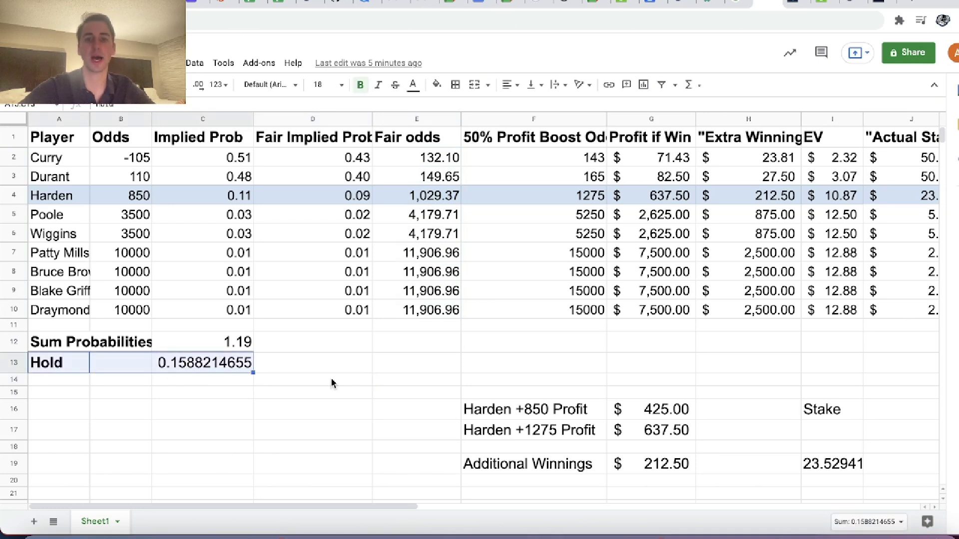
{"action": "left_click", "coordinate": [348, 385]}
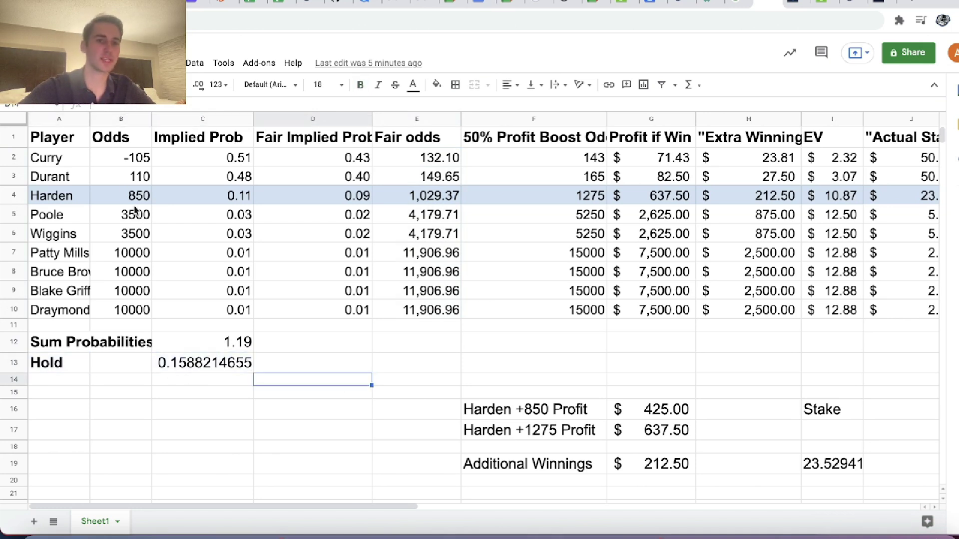
{"action": "left_click", "coordinate": [127, 160]}
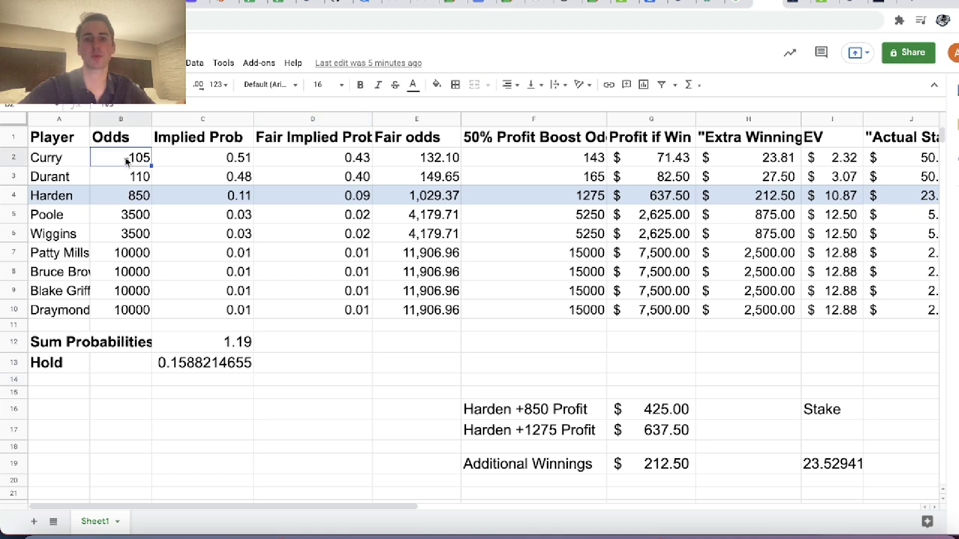
{"action": "left_click", "coordinate": [444, 164]}
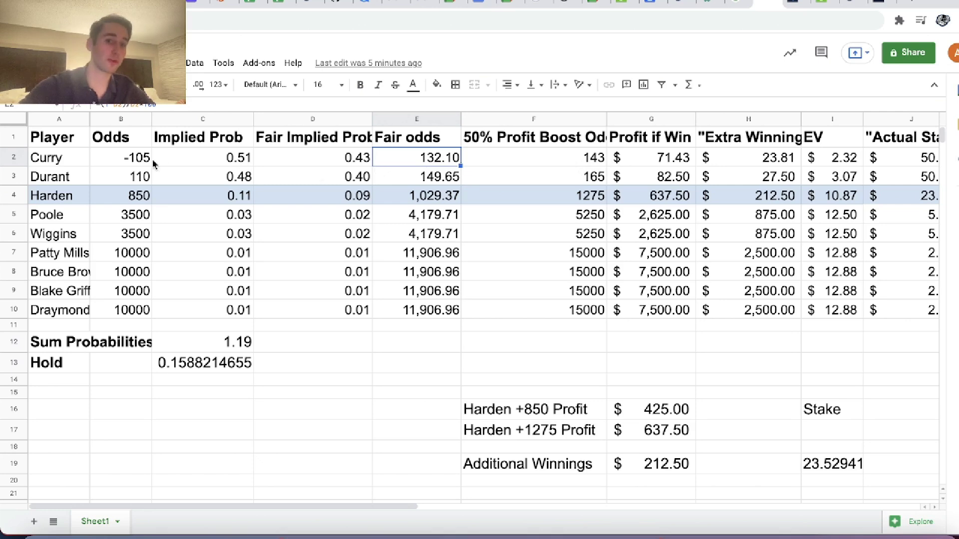
Switch to DraftKings, preview the 50% Profit Boost on Stephen Curry as leading scorer, and remove the pick
{"action": "left_click", "coordinate": [825, 10]}
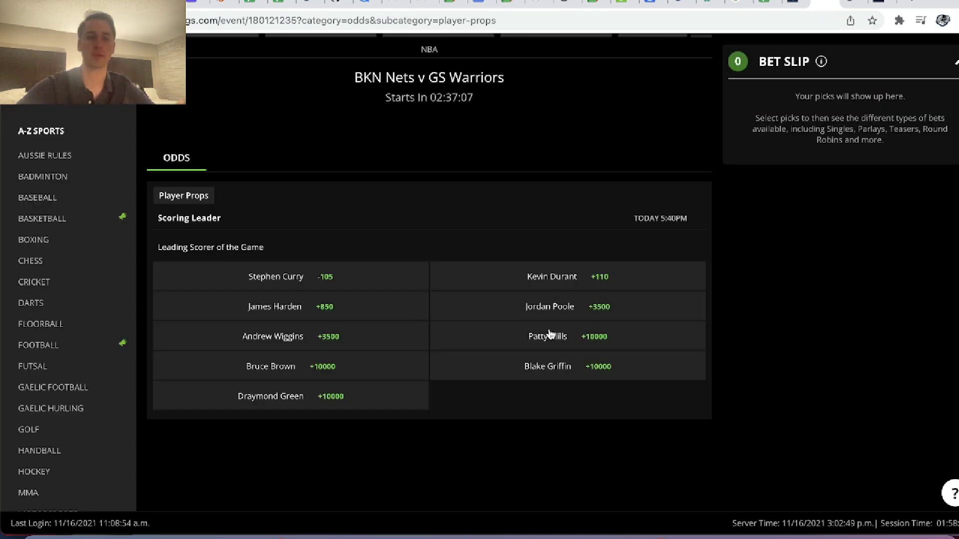
{"action": "left_click", "coordinate": [348, 284]}
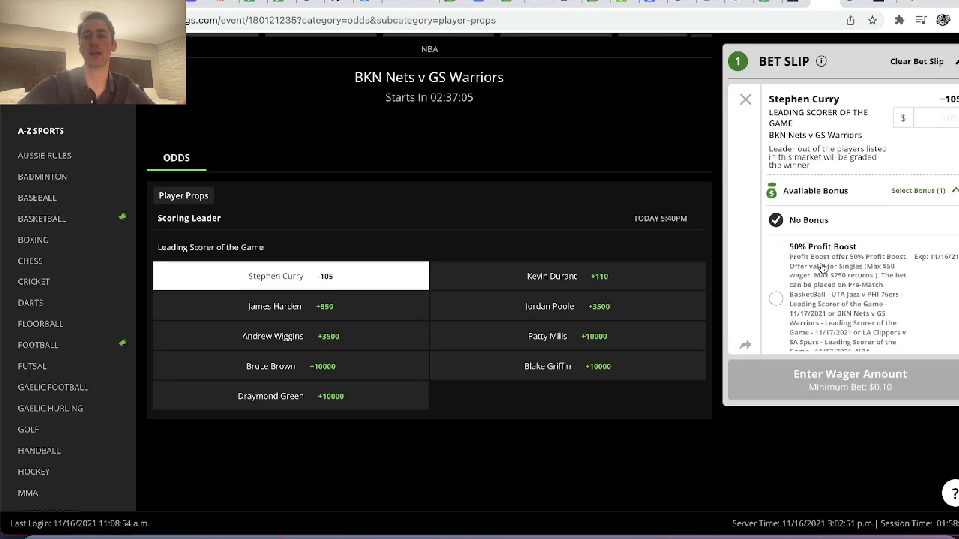
{"action": "left_click", "coordinate": [825, 245]}
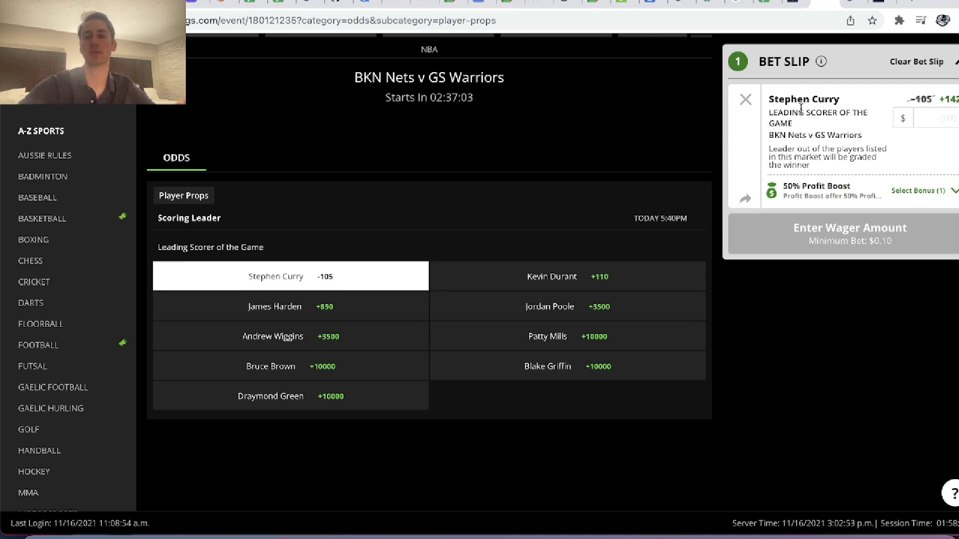
{"action": "left_click", "coordinate": [746, 100]}
Switch back to the odds spreadsheet and highlight the Extra Winnings column for all players
{"action": "left_click", "coordinate": [766, 4]}
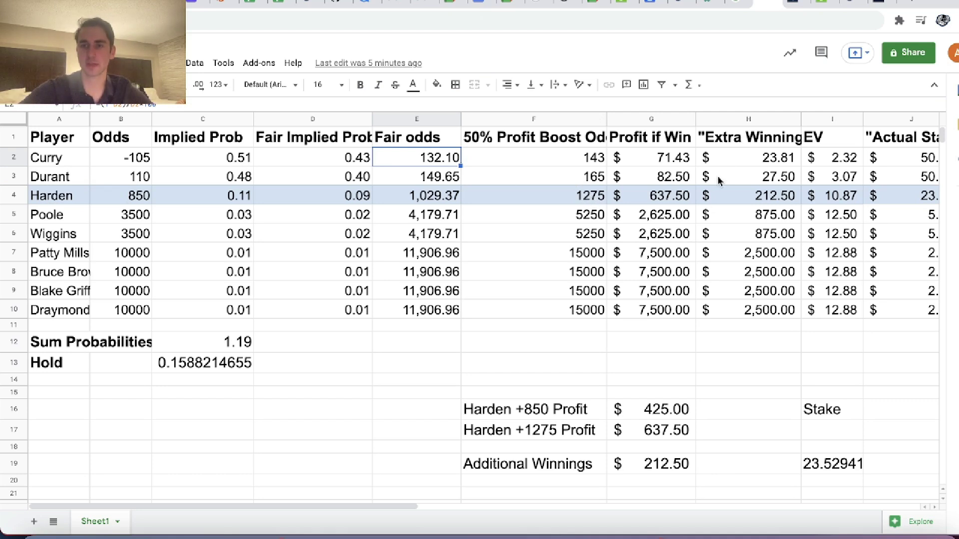
{"action": "left_click_drag", "start_coordinate": [743, 132], "coordinate": [729, 316]}
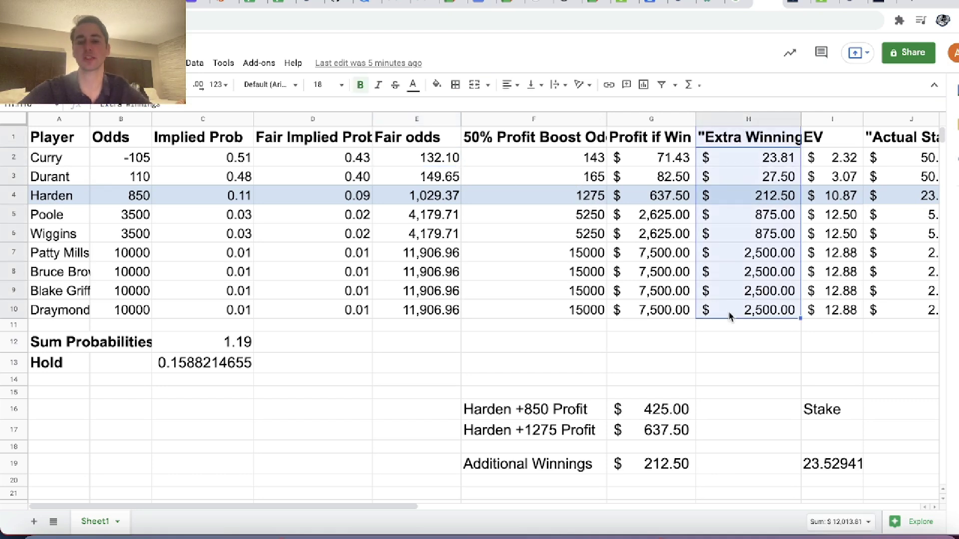
{"action": "left_click", "coordinate": [729, 371]}
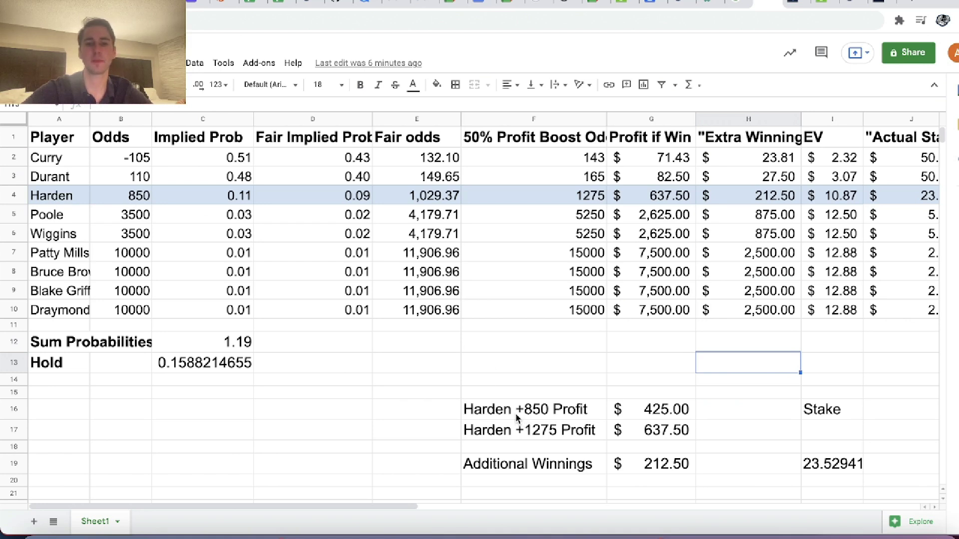
Compare Harden's profit at +850 and at the boosted +1275, and examine the resulting additional winnings
{"action": "left_click_drag", "start_coordinate": [516, 419], "coordinate": [660, 413]}
{"action": "left_click", "coordinate": [691, 413]}
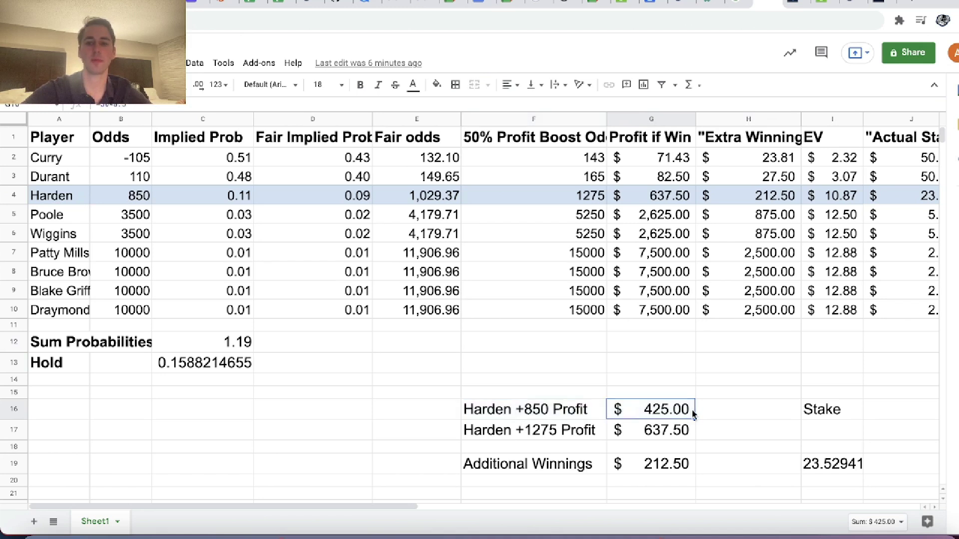
{"action": "left_click", "coordinate": [592, 378]}
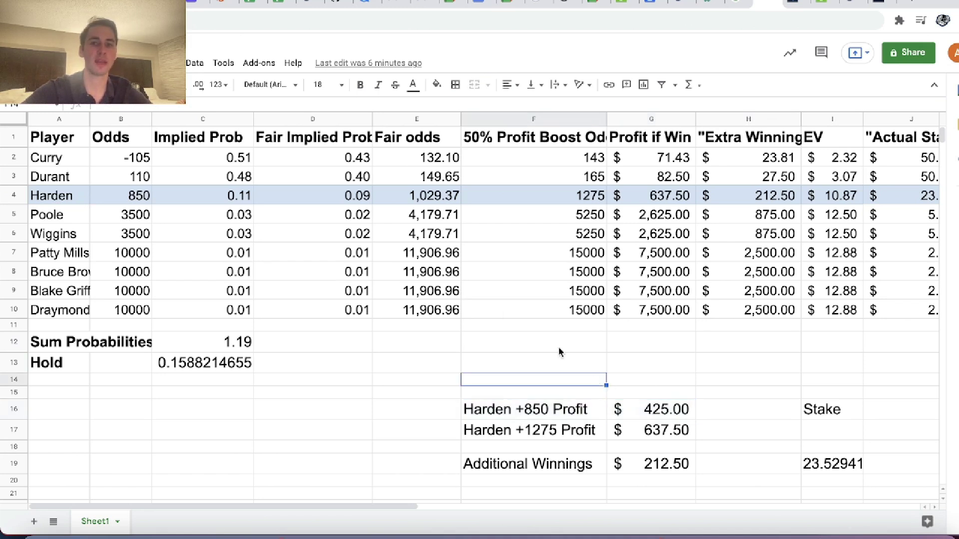
{"action": "left_click", "coordinate": [574, 197]}
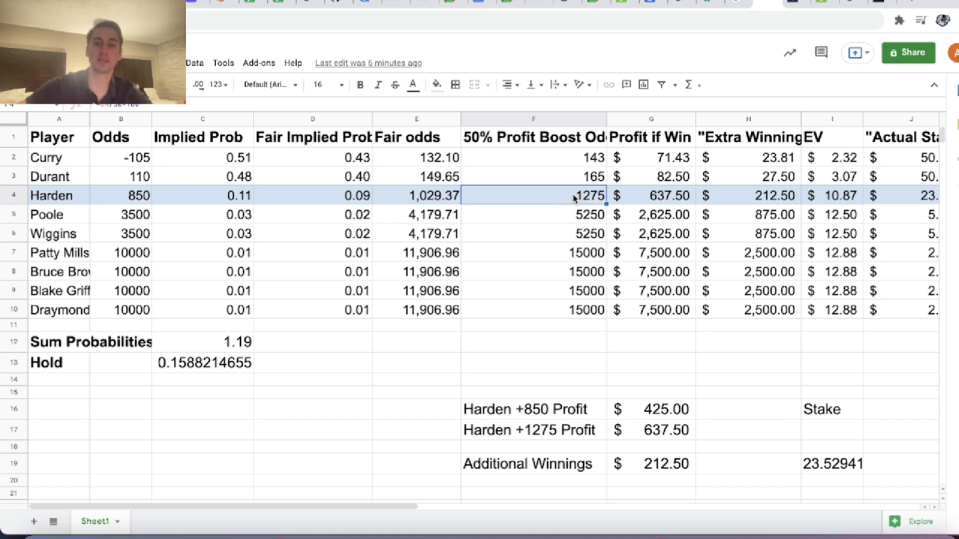
{"action": "left_click", "coordinate": [560, 433]}
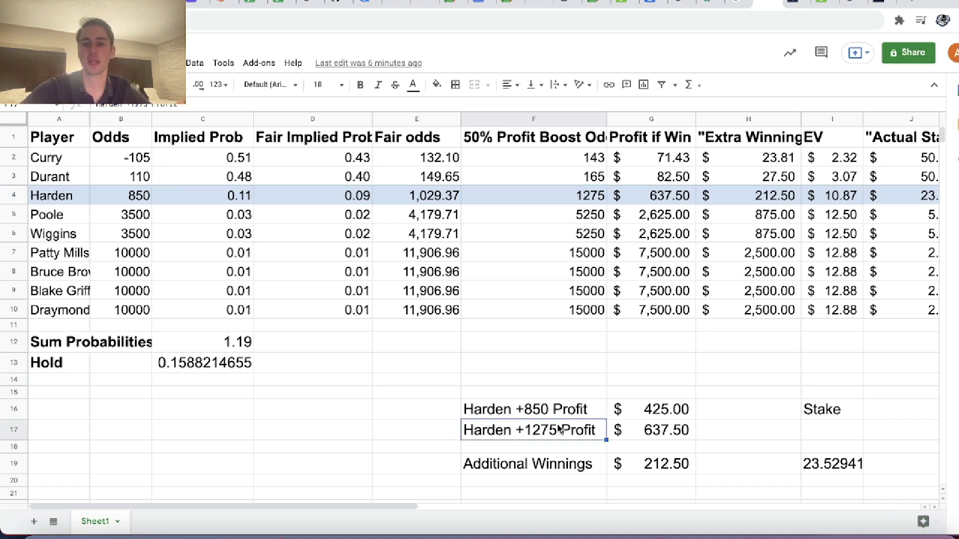
{"action": "left_click", "coordinate": [669, 434]}
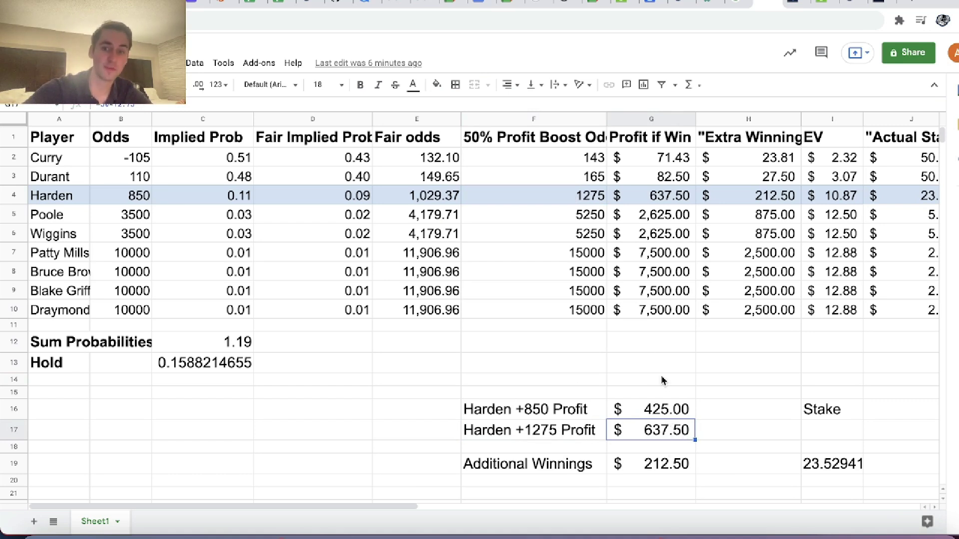
{"action": "left_click", "coordinate": [669, 466]}
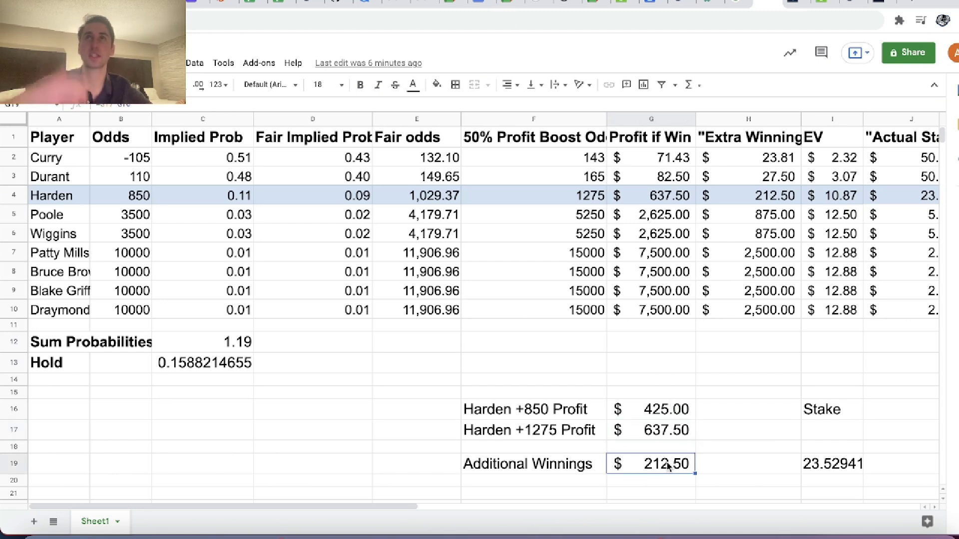
Switch to DraftKings, open the Top Scorer Tuesdays promo terms, and highlight the maximum additional winnings and maximum bet limits
{"action": "left_click", "coordinate": [823, 5]}
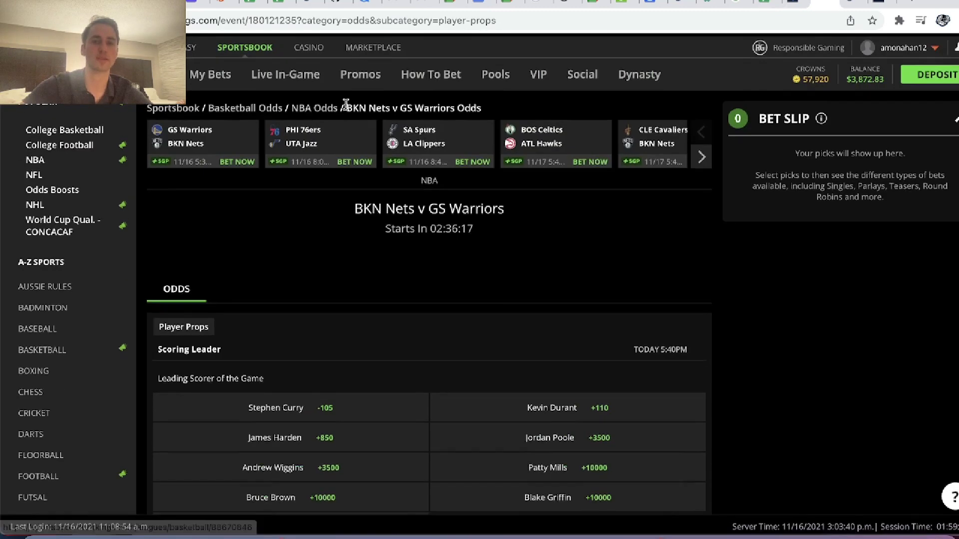
{"action": "left_click", "coordinate": [372, 72]}
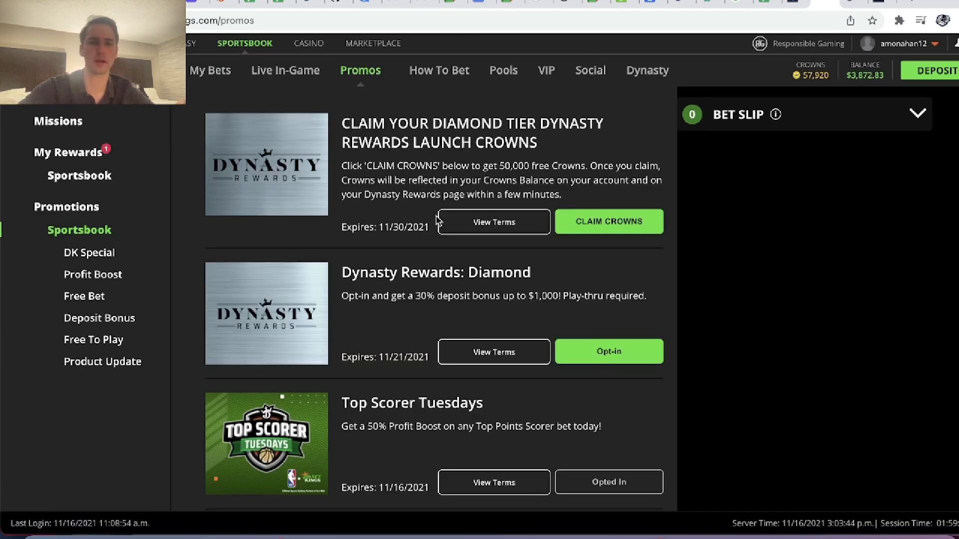
{"action": "scroll", "coordinate": [436, 222], "scroll_direction": "down", "scroll_amount": 3}
{"action": "left_click", "coordinate": [470, 369]}
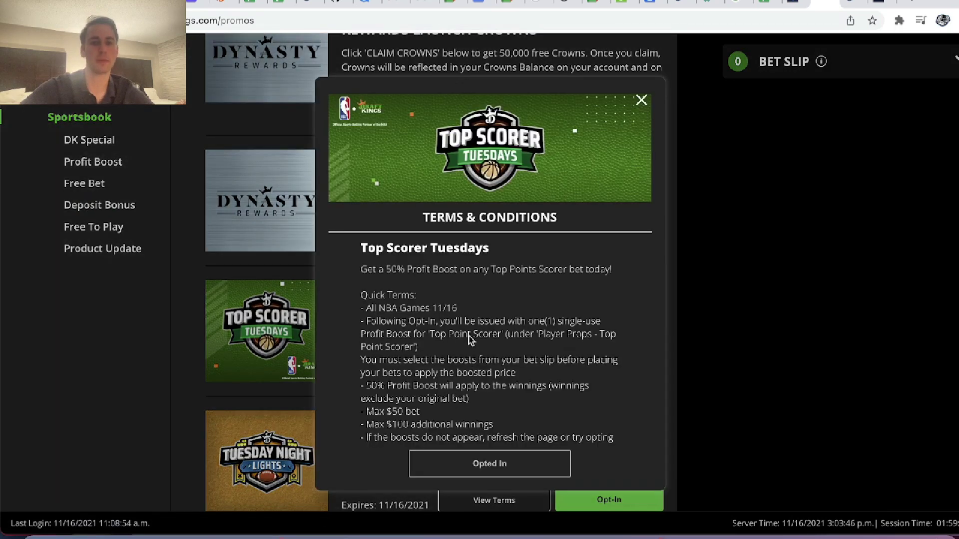
{"action": "scroll", "coordinate": [488, 380], "scroll_direction": "down", "scroll_amount": 2}
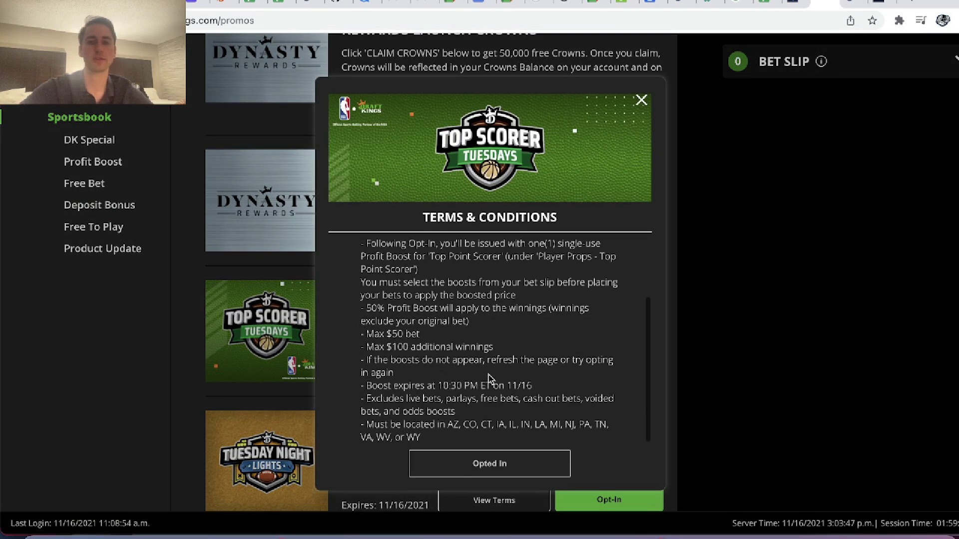
{"action": "triple_click", "coordinate": [412, 347]}
{"action": "triple_click", "coordinate": [379, 334]}
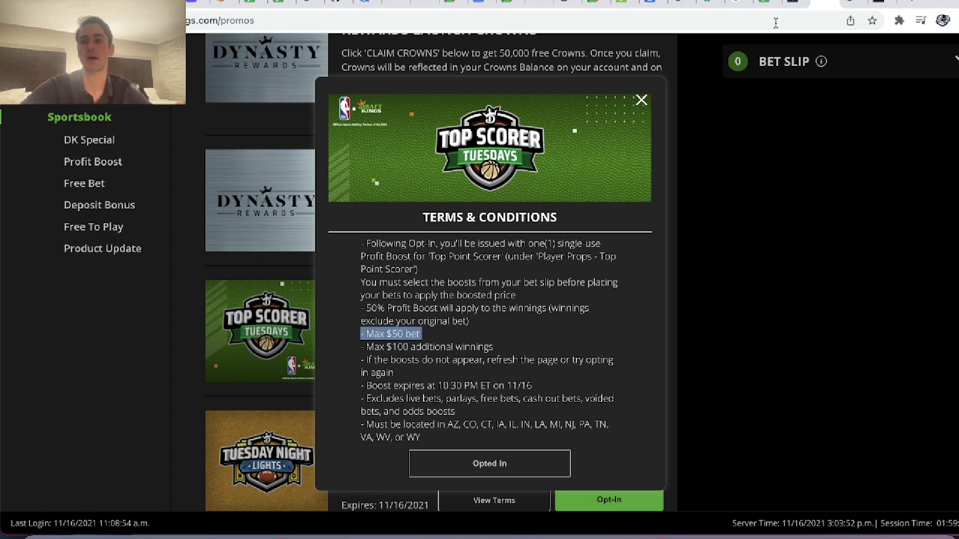
Switch back to the odds spreadsheet and compare Curry's and Durant's extra winnings with those of Harden through Draymond
{"action": "left_click", "coordinate": [769, 7]}
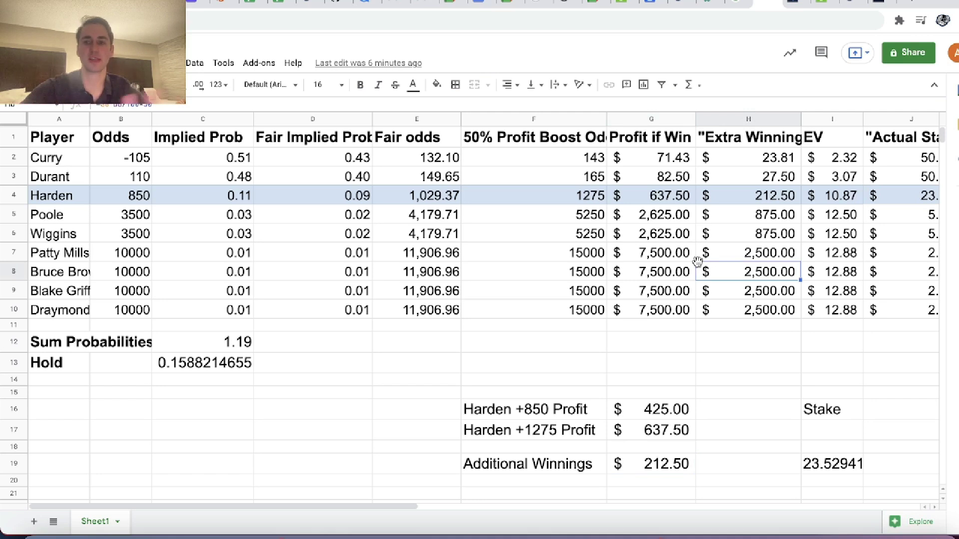
{"action": "left_click_drag", "start_coordinate": [755, 177], "coordinate": [755, 159]}
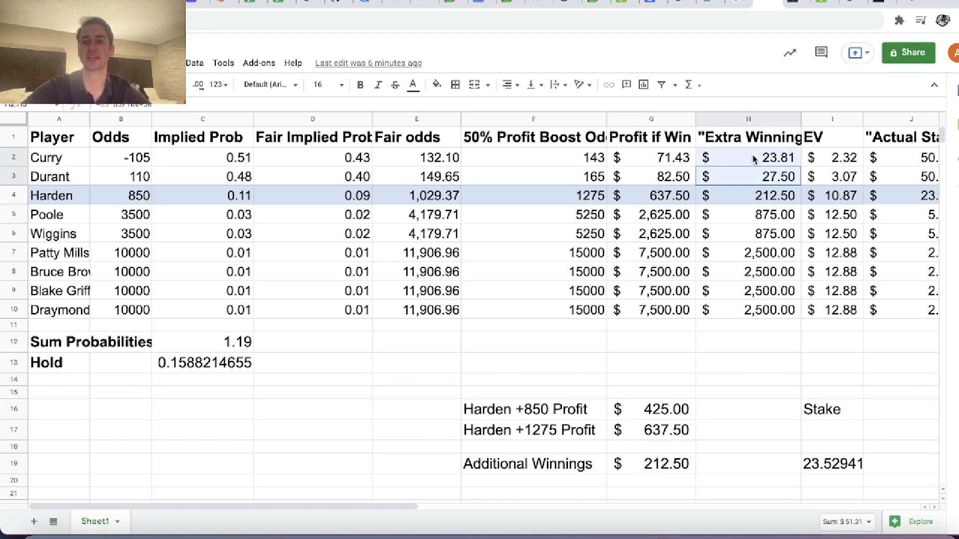
{"action": "left_click", "coordinate": [677, 164], "text": "shift"}
{"action": "left_click_drag", "start_coordinate": [767, 194], "coordinate": [751, 315]}
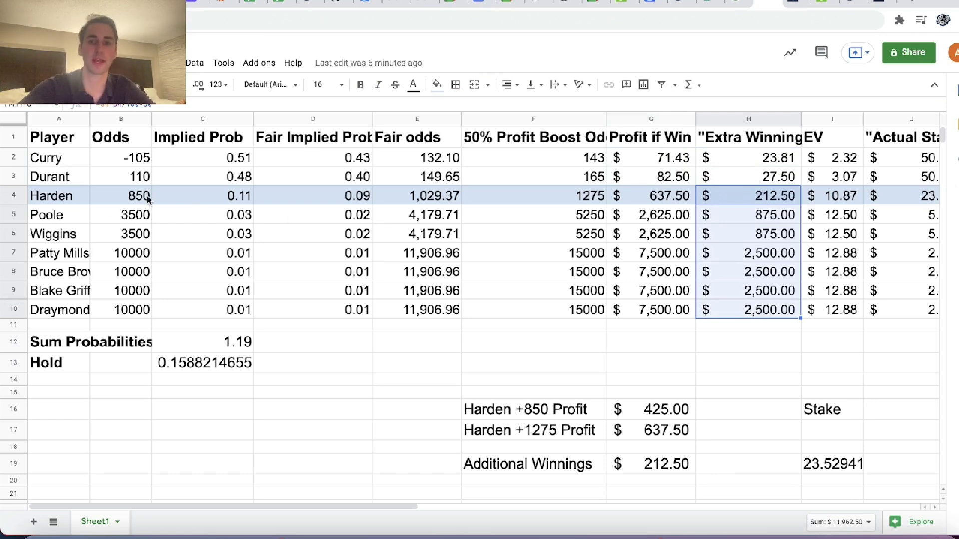
{"action": "left_click", "coordinate": [719, 271]}
Examine Draymond's row, covering his extra winnings, listed odds and fair odds, up to his 50% boosted odds
{"action": "left_click", "coordinate": [76, 309]}
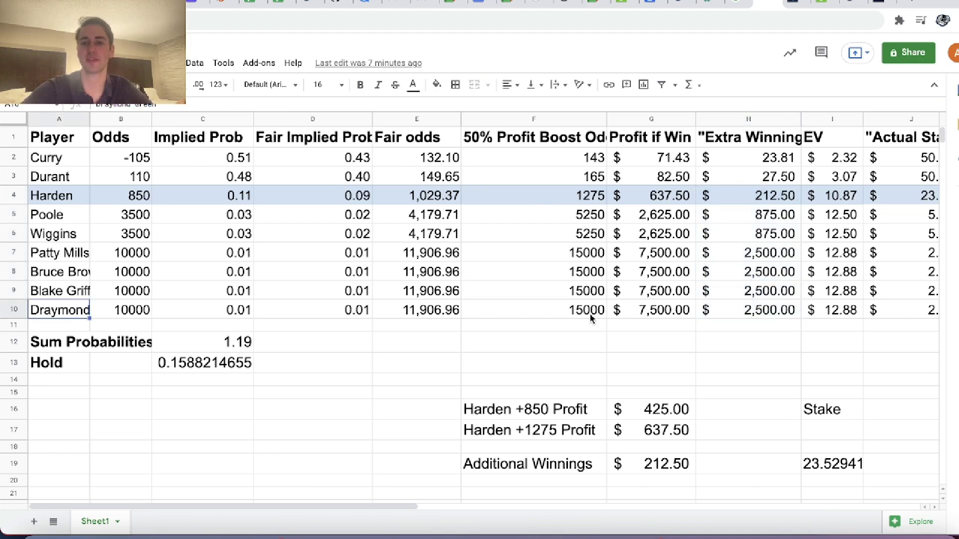
{"action": "left_click", "coordinate": [777, 315]}
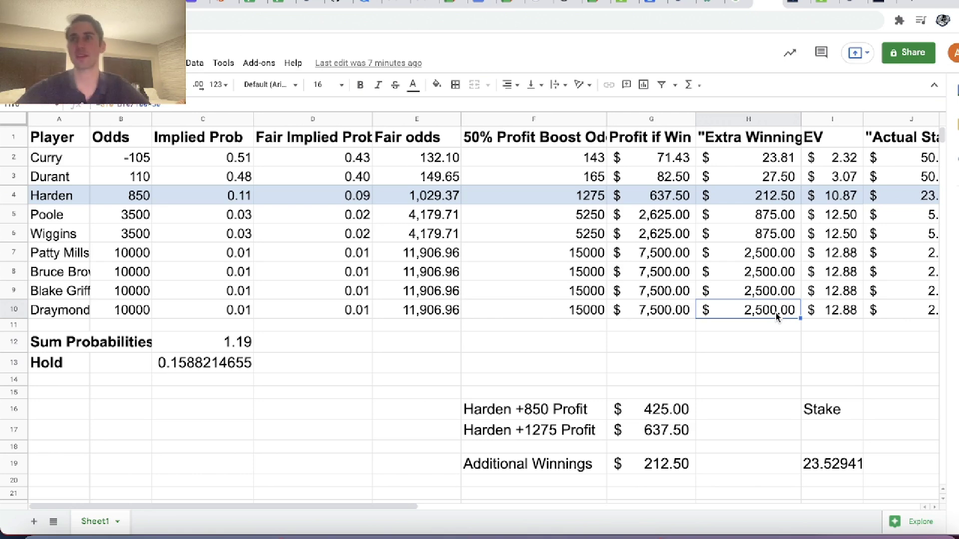
{"action": "scroll", "coordinate": [776, 317], "scroll_direction": "right", "scroll_amount": 3}
{"action": "key", "text": "Left"}
{"action": "key", "text": "Left"}
{"action": "key", "text": "Left"}
{"action": "key", "text": "Left"}
{"action": "key", "text": "Left"}
{"action": "key", "text": "Left"}
{"action": "key", "text": "Left"}
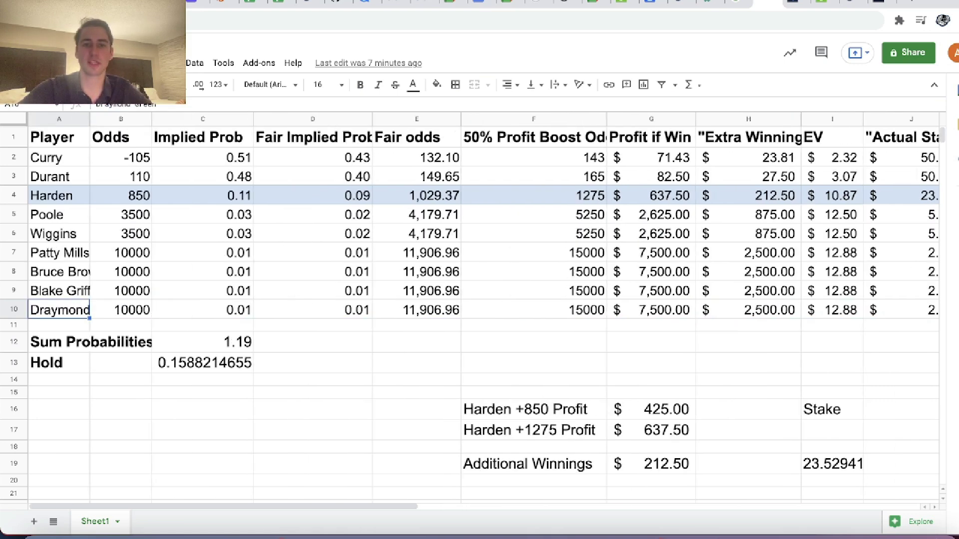
{"action": "key", "text": "Right"}
{"action": "key", "text": "Right"}
{"action": "key", "text": "Right"}
{"action": "key", "text": "Right"}
{"action": "key", "text": "Right"}
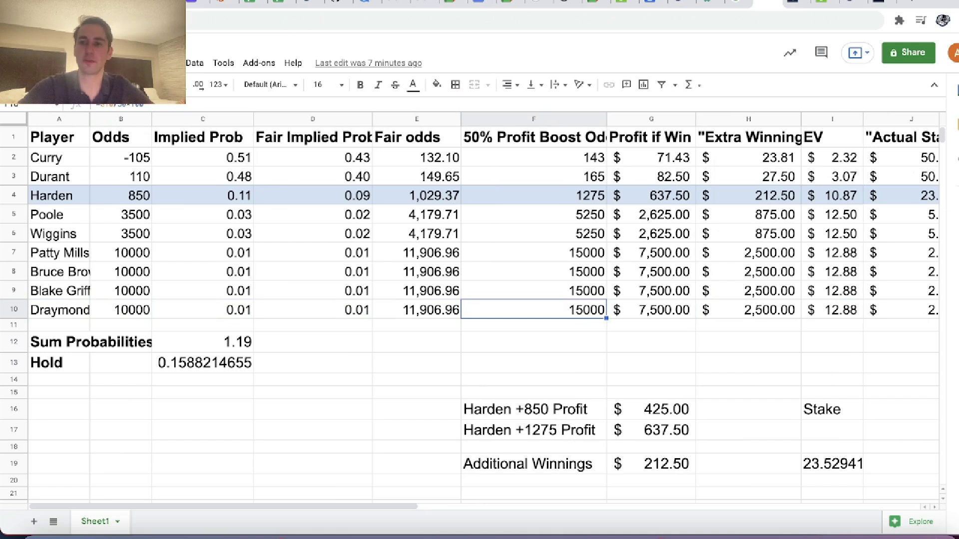
Compare the EV values from Draymond's row up through Harden's to Curry's
{"action": "key", "text": "Right"}
{"action": "key", "text": "Right"}
{"action": "key", "text": "Right"}
{"action": "key", "text": "Up"}
{"action": "key", "text": "Up"}
{"action": "key", "text": "Up"}
{"action": "key", "text": "Up"}
{"action": "key", "text": "Up"}
{"action": "key", "text": "Up"}
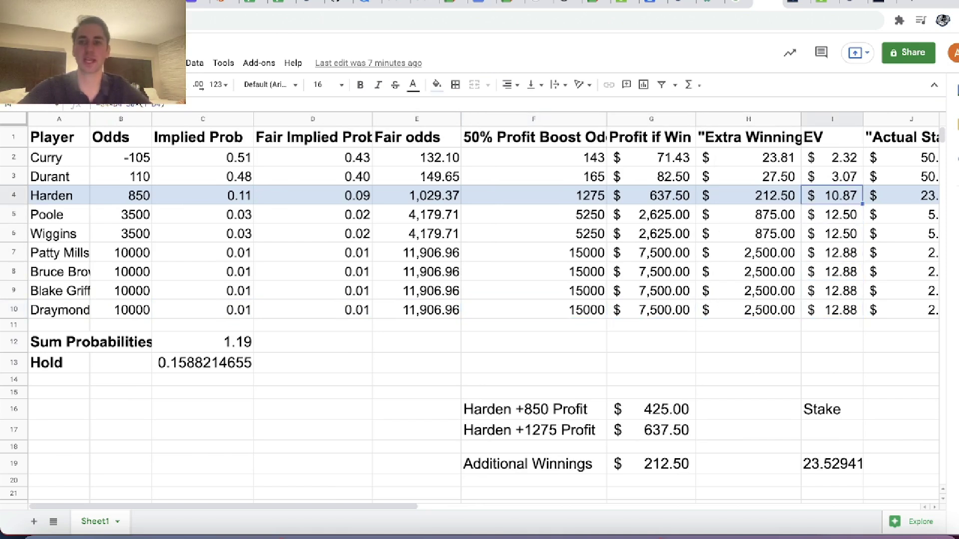
{"action": "key", "text": "Up"}
{"action": "key", "text": "Up"}
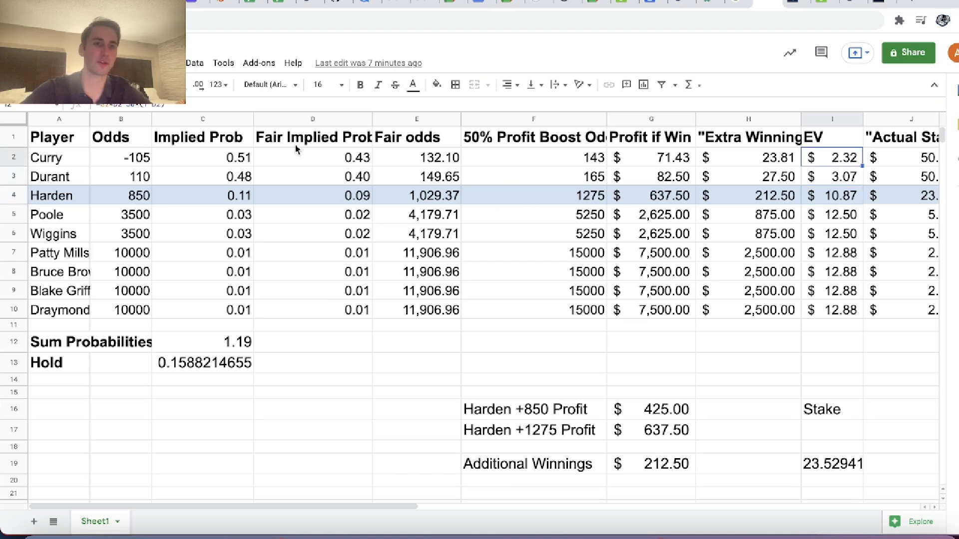
Check Bruce Brown's boosted odds and Curry's profit and fair implied probability, and highlight the EV column for all players
{"action": "left_click", "coordinate": [588, 281]}
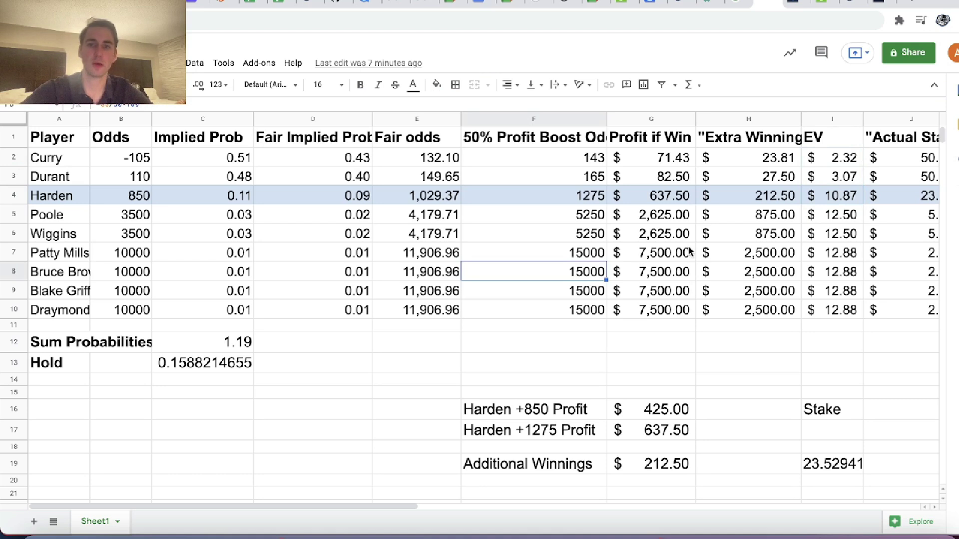
{"action": "left_click", "coordinate": [651, 159]}
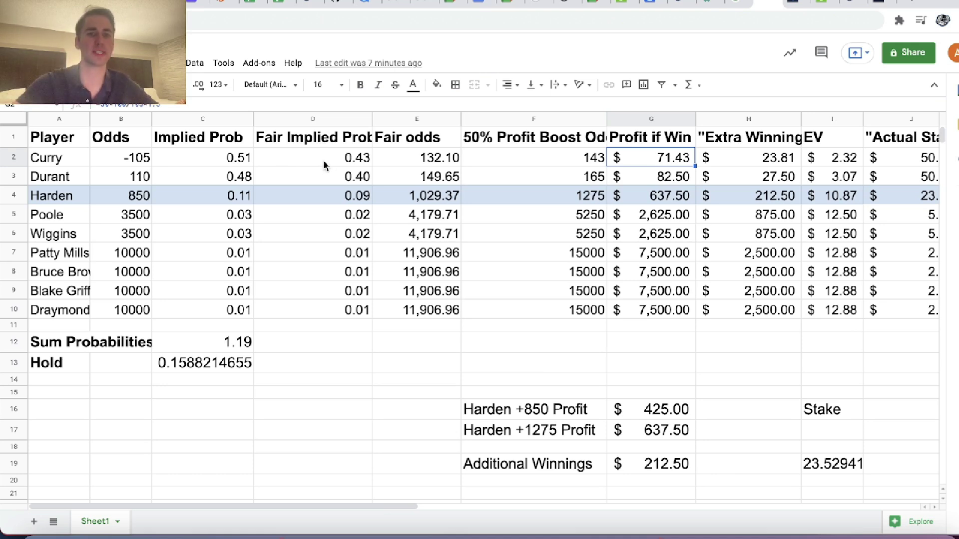
{"action": "left_click", "coordinate": [339, 158]}
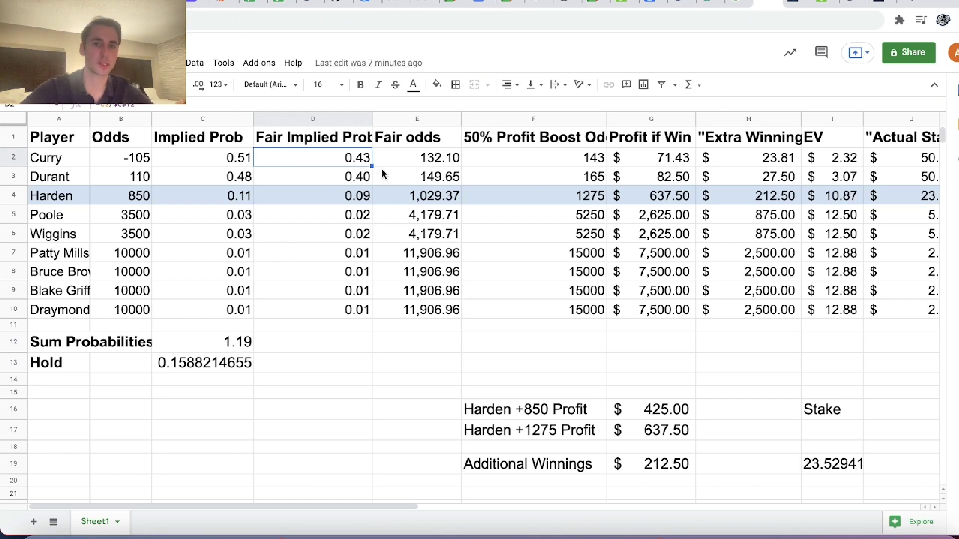
{"action": "left_click_drag", "start_coordinate": [824, 162], "coordinate": [825, 319]}
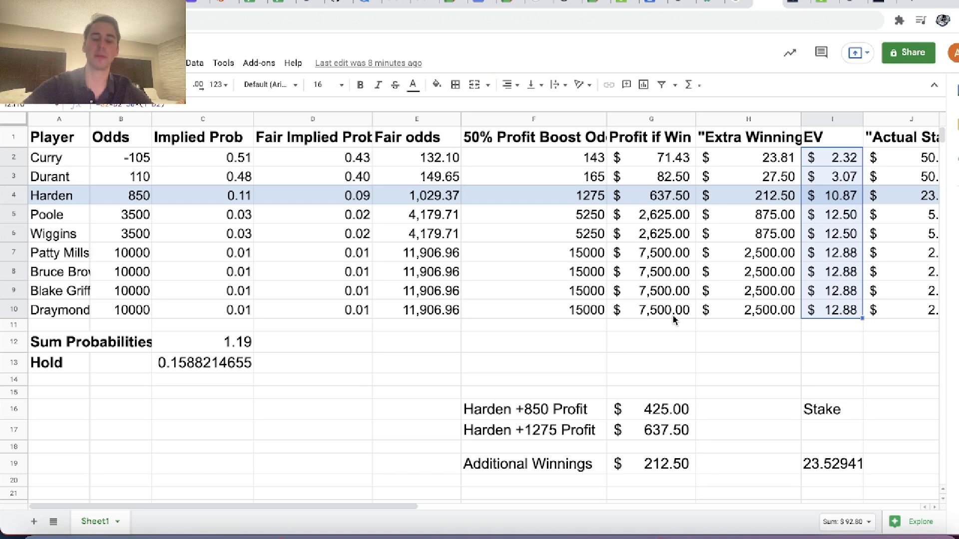
Highlight the players with their listed odds, and narrow the selection to the four players at 10000
{"action": "left_click", "coordinate": [797, 270]}
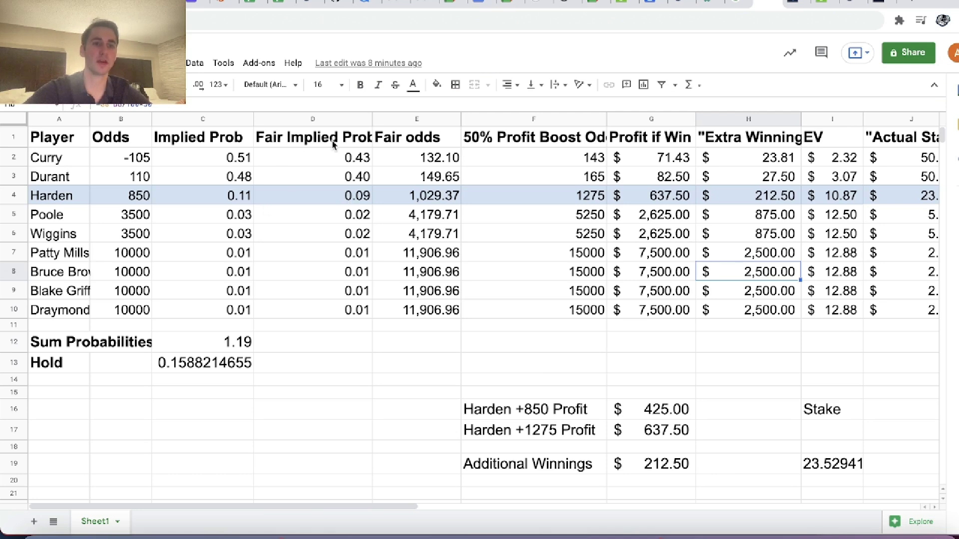
{"action": "left_click_drag", "start_coordinate": [47, 158], "coordinate": [115, 285]}
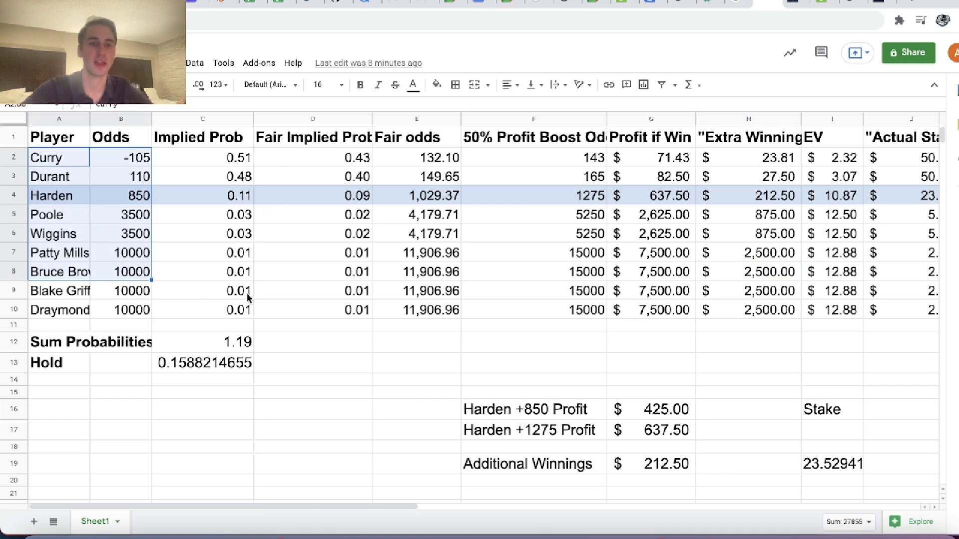
{"action": "left_click", "coordinate": [124, 257]}
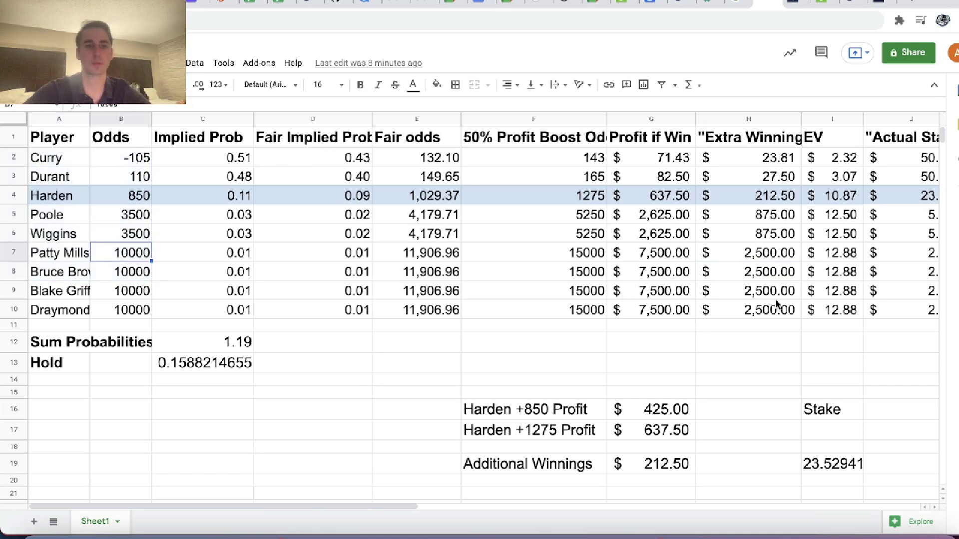
{"action": "left_click_drag", "start_coordinate": [73, 312], "coordinate": [124, 260]}
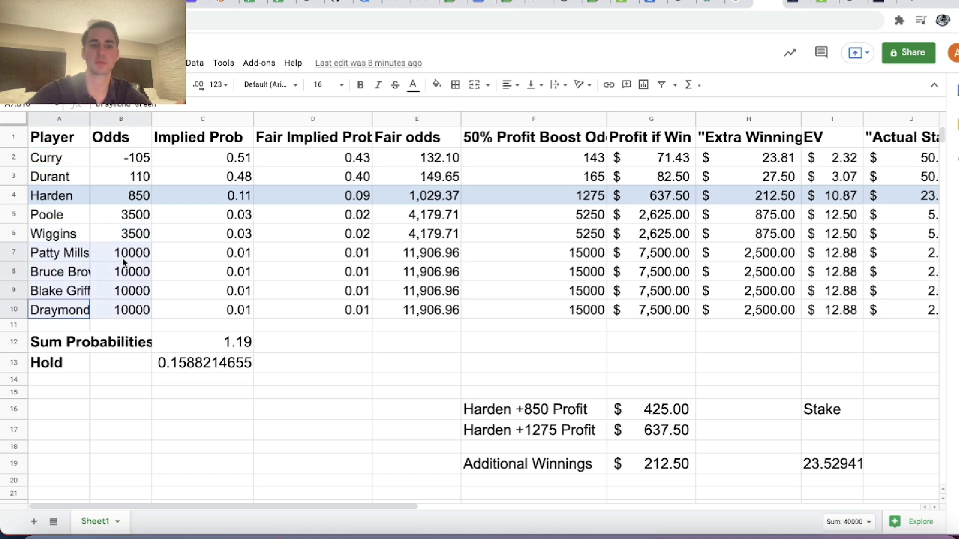
Step down the player list to Draymond and follow his row across to the EV column
{"action": "left_click", "coordinate": [53, 242]}
{"action": "key", "text": "Down"}
{"action": "key", "text": "Down"}
{"action": "key", "text": "Down"}
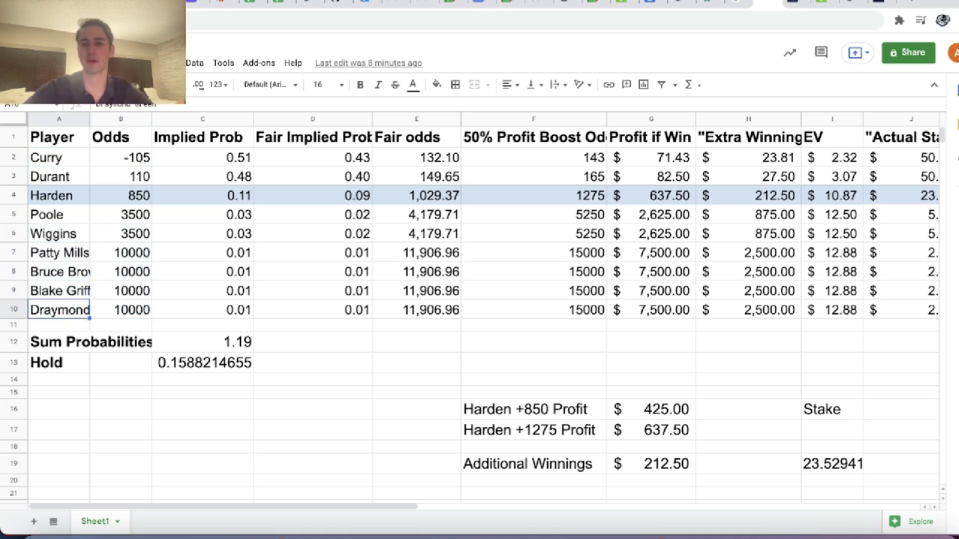
{"action": "key", "text": "Right"}
{"action": "key", "text": "Right"}
{"action": "key", "text": "Right"}
{"action": "key", "text": "Right"}
{"action": "key", "text": "Right"}
{"action": "key", "text": "Right"}
{"action": "key", "text": "Right"}
{"action": "key", "text": "Right"}
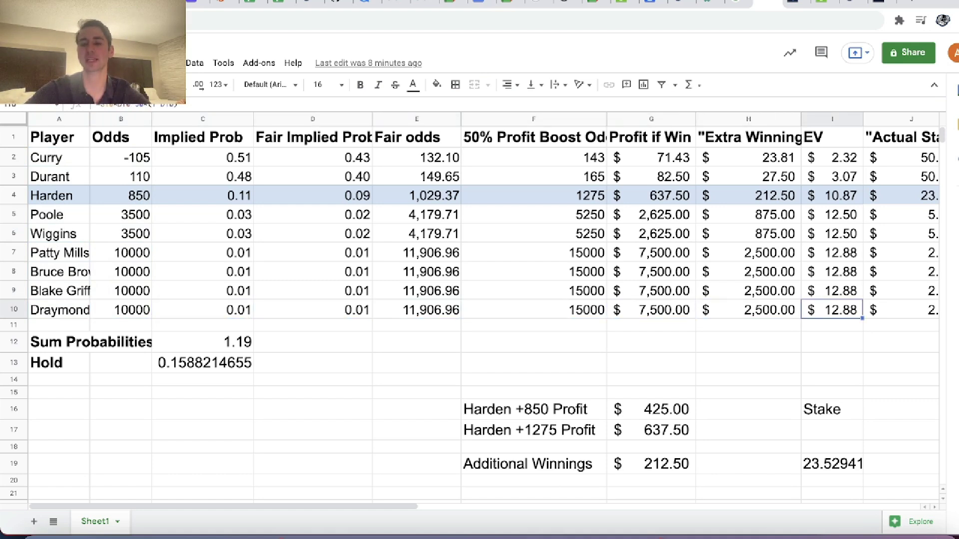
Compare the EV values of the long-shot players above Draymond and return to Draymond's EV
{"action": "key", "text": "Up"}
{"action": "key", "text": "Up"}
{"action": "key", "text": "Up"}
{"action": "key", "text": "Up"}
{"action": "key", "text": "Down"}
{"action": "key", "text": "Down"}
{"action": "key", "text": "Down"}
{"action": "key", "text": "Down"}
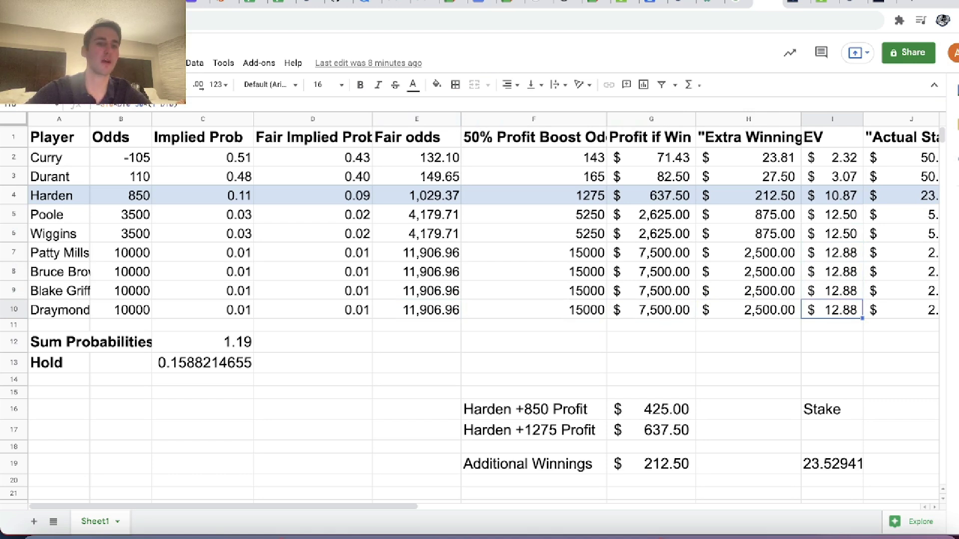
Review Draymond's row from EV back to his listed odds and forward to EV again
{"action": "key", "text": "Left"}
{"action": "key", "text": "Left"}
{"action": "key", "text": "Left"}
{"action": "key", "text": "Left"}
{"action": "key", "text": "Left"}
{"action": "key", "text": "Left"}
{"action": "key", "text": "Left"}
{"action": "key", "text": "Right"}
{"action": "key", "text": "Right"}
{"action": "key", "text": "Right"}
{"action": "key", "text": "Right"}
{"action": "key", "text": "Right"}
{"action": "key", "text": "Right"}
{"action": "key", "text": "Right"}
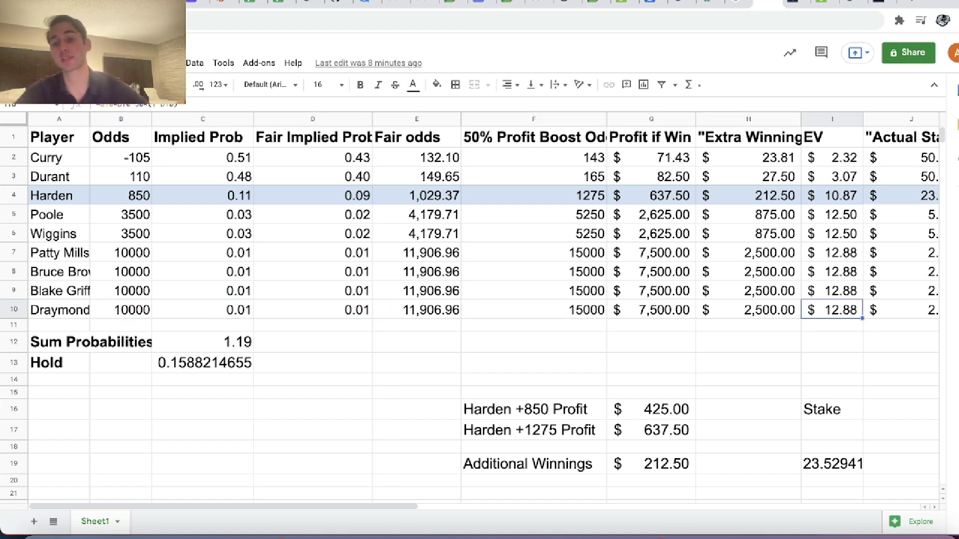
Examine Draymond's profit if he wins, extra winnings, EV and actual stake in turn
{"action": "left_click", "coordinate": [651, 309]}
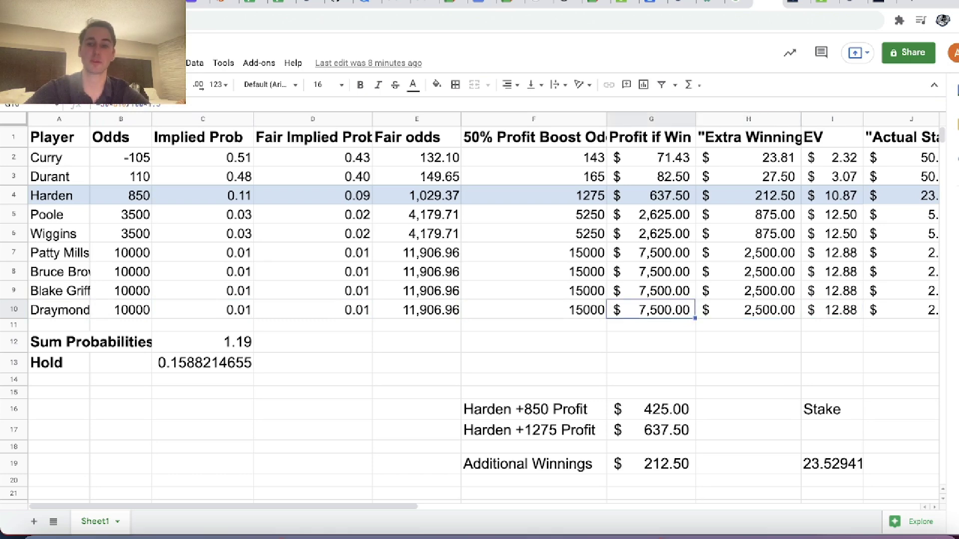
{"action": "left_click", "coordinate": [748, 310]}
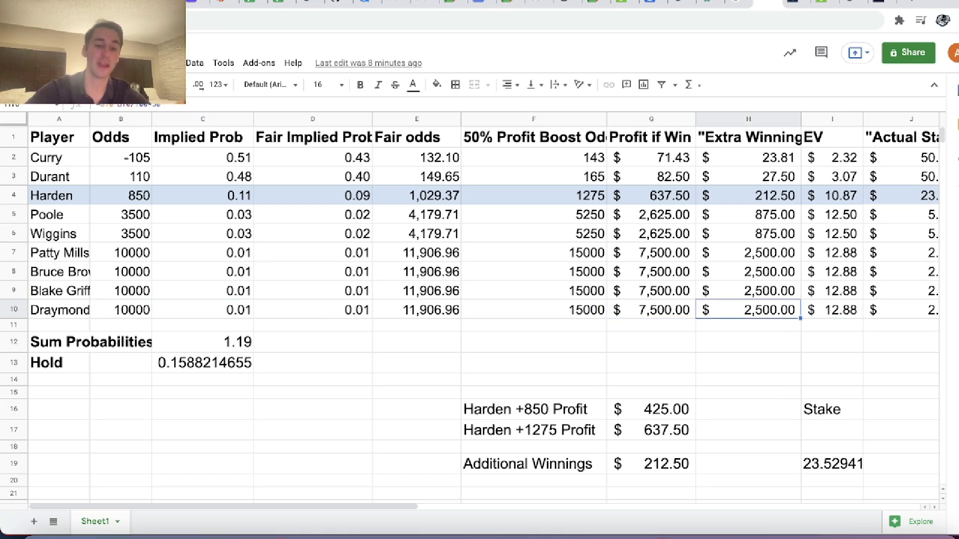
{"action": "left_click", "coordinate": [832, 309]}
{"action": "left_click", "coordinate": [901, 309]}
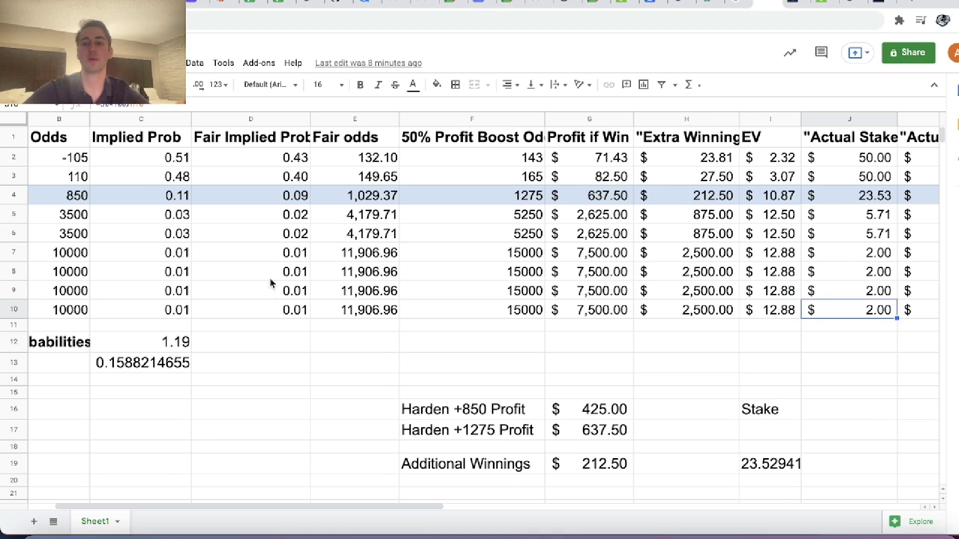
{"action": "left_click", "coordinate": [727, 344]}
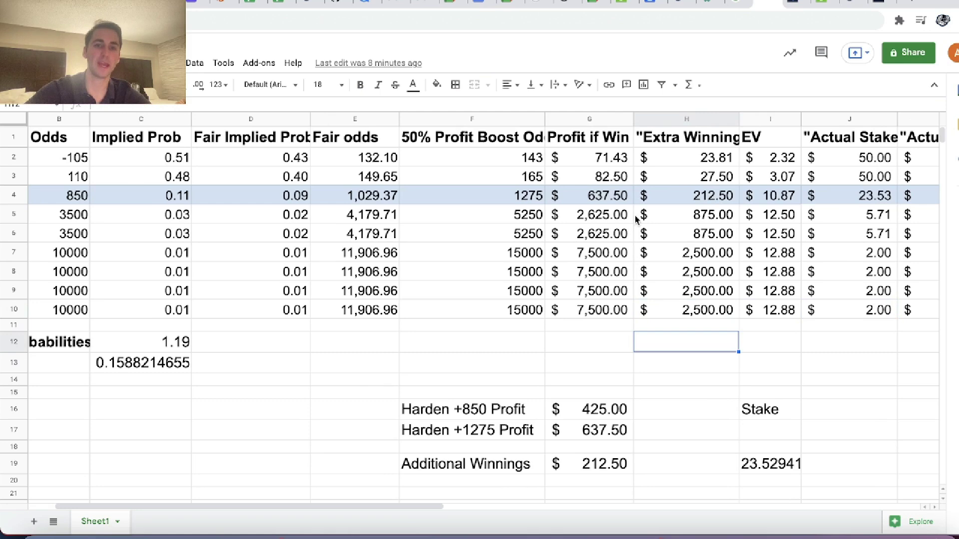
Review the figures for Harden and the long-shot players, and highlight the Actual Stake values from Harden through Draymond
{"action": "scroll", "coordinate": [300, 197], "scroll_direction": "left", "scroll_amount": 2}
{"action": "left_click", "coordinate": [77, 197]}
{"action": "left_click_drag", "start_coordinate": [176, 215], "coordinate": [475, 273]}
{"action": "scroll", "coordinate": [475, 273], "scroll_direction": "right", "scroll_amount": 3}
{"action": "left_click_drag", "start_coordinate": [698, 200], "coordinate": [698, 305]}
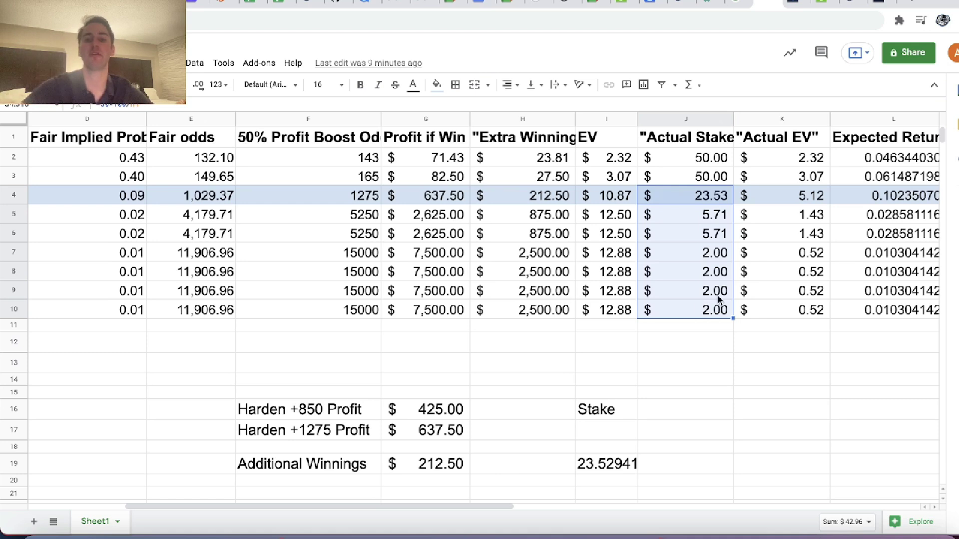
Review Harden's row between his name and Actual Stake, and return to his Extra Winnings value
{"action": "left_click", "coordinate": [704, 197]}
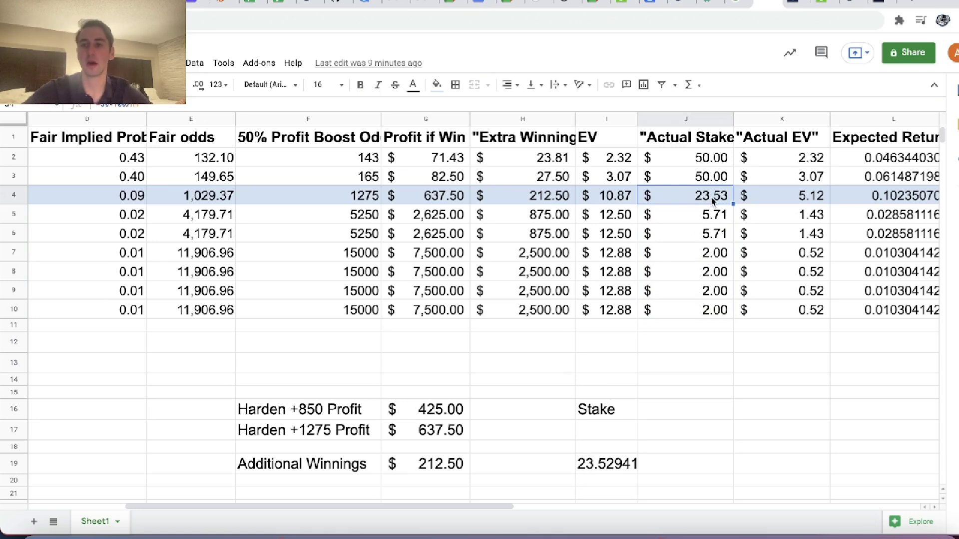
{"action": "key", "text": "Left"}
{"action": "key", "text": "Left"}
{"action": "key", "text": "Left"}
{"action": "key", "text": "Left"}
{"action": "key", "text": "Left"}
{"action": "key", "text": "Left"}
{"action": "key", "text": "Left"}
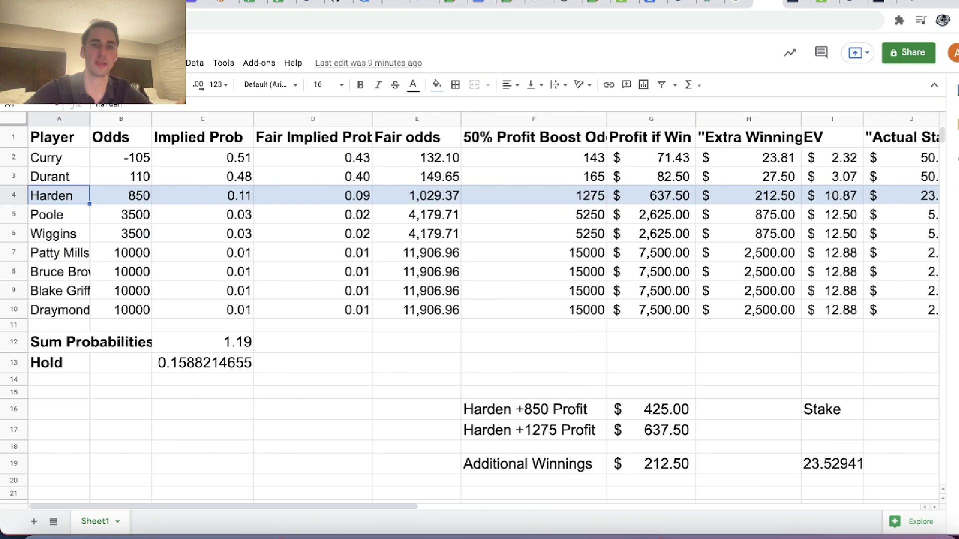
{"action": "key", "text": "Right"}
{"action": "key", "text": "Right"}
{"action": "key", "text": "Right"}
{"action": "key", "text": "Right"}
{"action": "key", "text": "Right"}
{"action": "key", "text": "Right"}
{"action": "key", "text": "Right"}
{"action": "key", "text": "Right"}
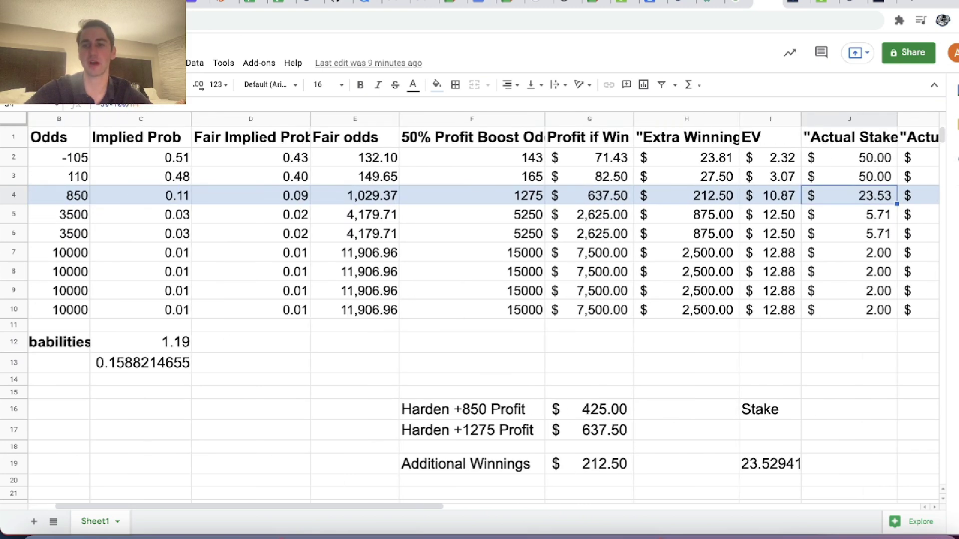
{"action": "key", "text": "Left"}
{"action": "key", "text": "Left"}
{"action": "key", "text": "Left"}
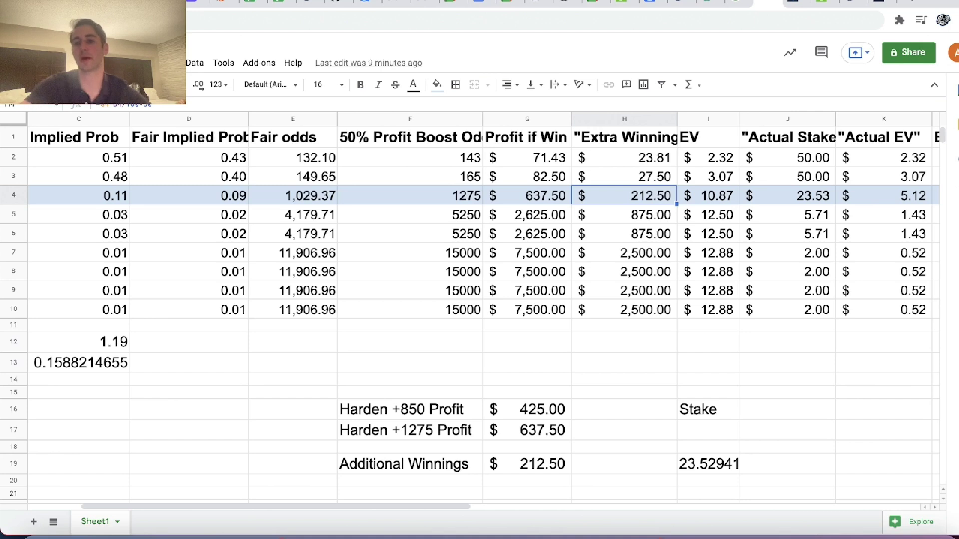
Review Harden's EV and stake figures, and the Actual Stake values below him down to Blake Griffin
{"action": "key", "text": "Right"}
{"action": "key", "text": "Right"}
{"action": "key", "text": "Right"}
{"action": "key", "text": "Left"}
{"action": "key", "text": "Down"}
{"action": "key", "text": "Down"}
{"action": "key", "text": "Down"}
{"action": "key", "text": "Down"}
{"action": "key", "text": "Down"}
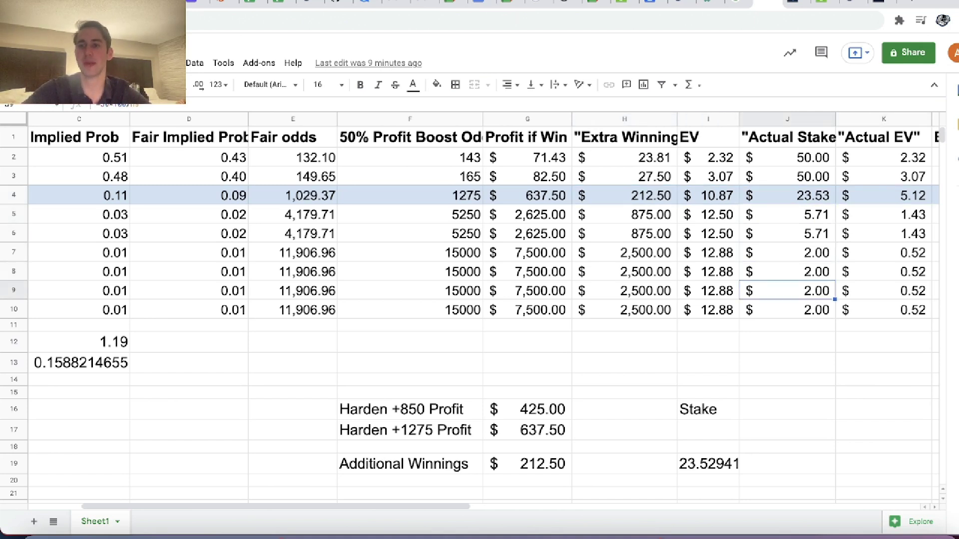
Review Blake Griffin's row from Actual Stake back to his listed odds and forward to Actual EV
{"action": "key", "text": "Left"}
{"action": "key", "text": "Left"}
{"action": "key", "text": "Left"}
{"action": "key", "text": "Left"}
{"action": "key", "text": "Left"}
{"action": "key", "text": "Left"}
{"action": "key", "text": "Left"}
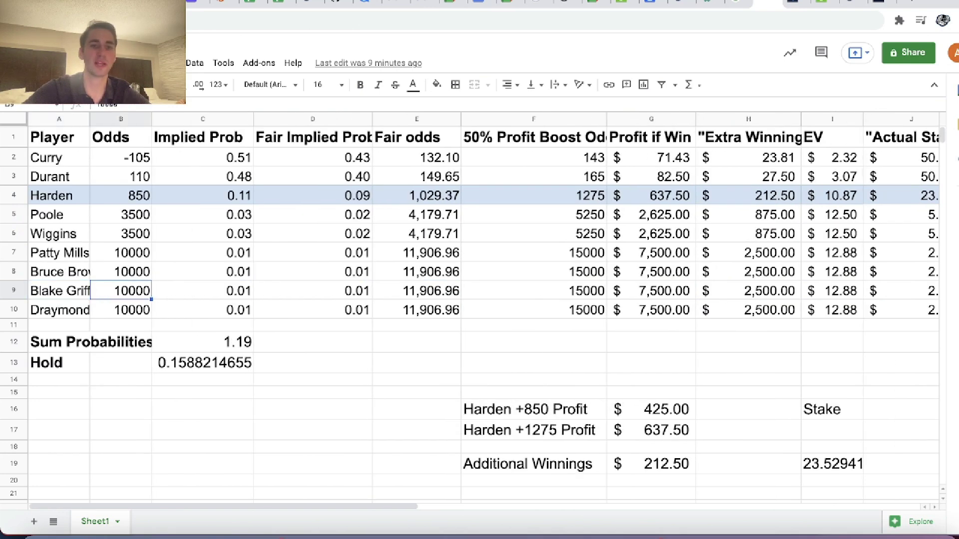
{"action": "left_click", "coordinate": [651, 291]}
{"action": "key", "text": "Right"}
{"action": "key", "text": "Right"}
{"action": "key", "text": "Right"}
{"action": "key", "text": "Right"}
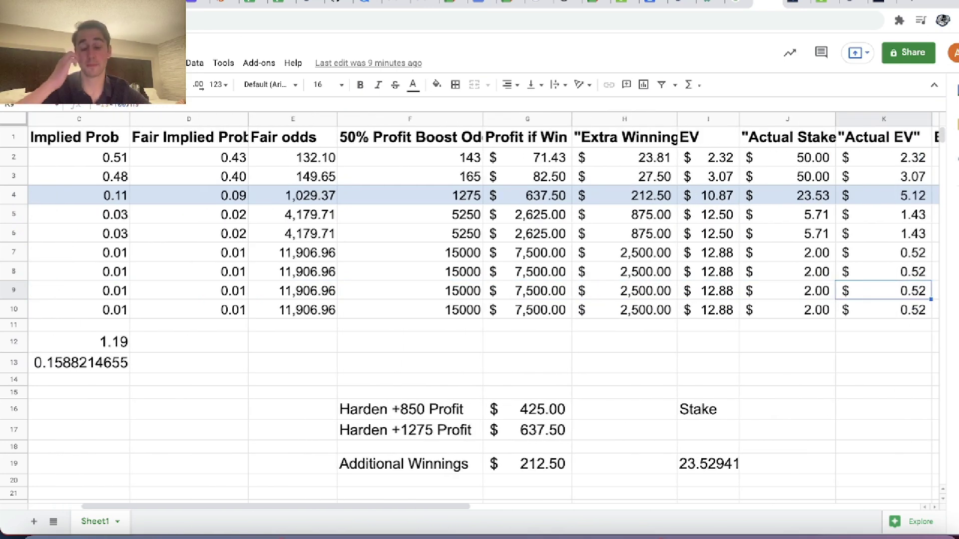
Review the Actual Stake values from Blake Griffin up to Durant
{"action": "key", "text": "Left"}
{"action": "key", "text": "Up"}
{"action": "key", "text": "Up"}
{"action": "key", "text": "Up"}
{"action": "key", "text": "Up"}
{"action": "key", "text": "Up"}
{"action": "key", "text": "Up"}
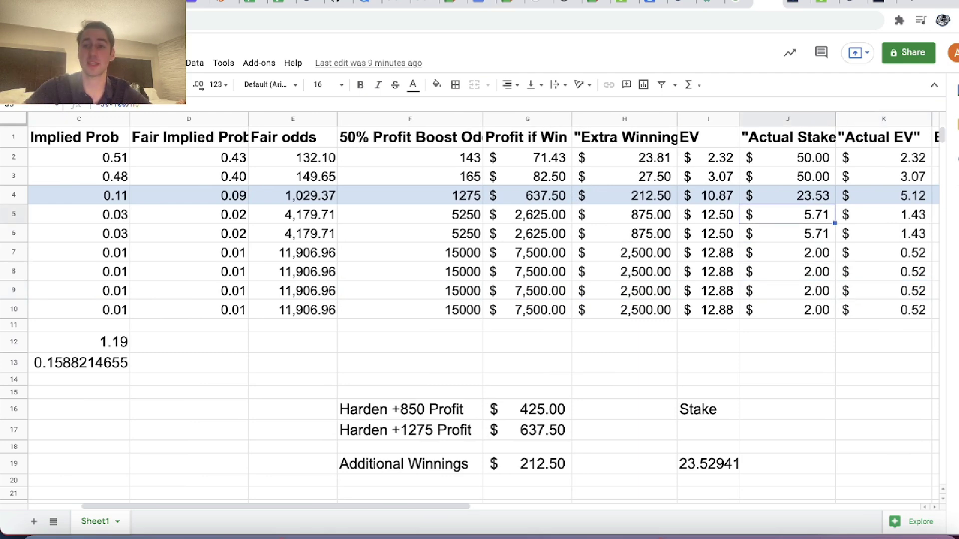
Review Durant's row from Actual Stake back to his name and forward to Actual Stake again
{"action": "key", "text": "Left"}
{"action": "key", "text": "Left"}
{"action": "key", "text": "Left"}
{"action": "key", "text": "Left"}
{"action": "key", "text": "Left"}
{"action": "key", "text": "Left"}
{"action": "key", "text": "Left"}
{"action": "key", "text": "Left"}
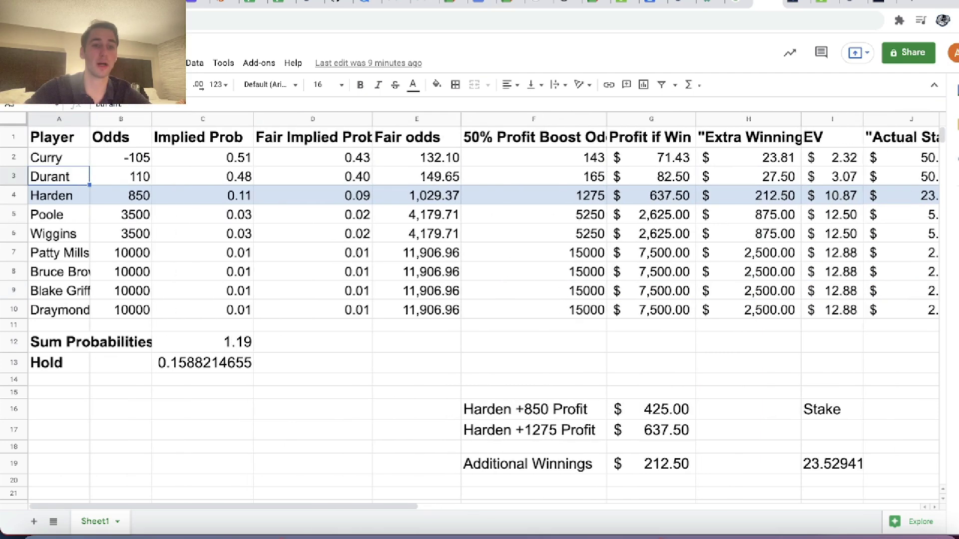
{"action": "key", "text": "Right"}
{"action": "key", "text": "Right"}
{"action": "key", "text": "Right"}
{"action": "key", "text": "Right"}
{"action": "key", "text": "Right"}
{"action": "key", "text": "Right"}
{"action": "key", "text": "Right"}
{"action": "key", "text": "Right"}
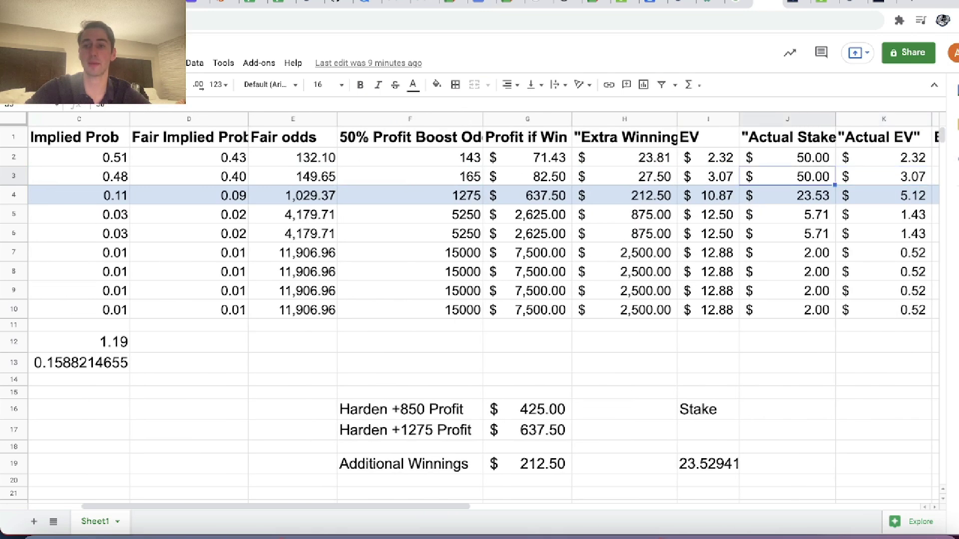
Compare Curry's EV with Durant's EV and Actual Stake, and examine Durant's 50% profit boost odds
{"action": "key", "text": "Up"}
{"action": "key", "text": "Left"}
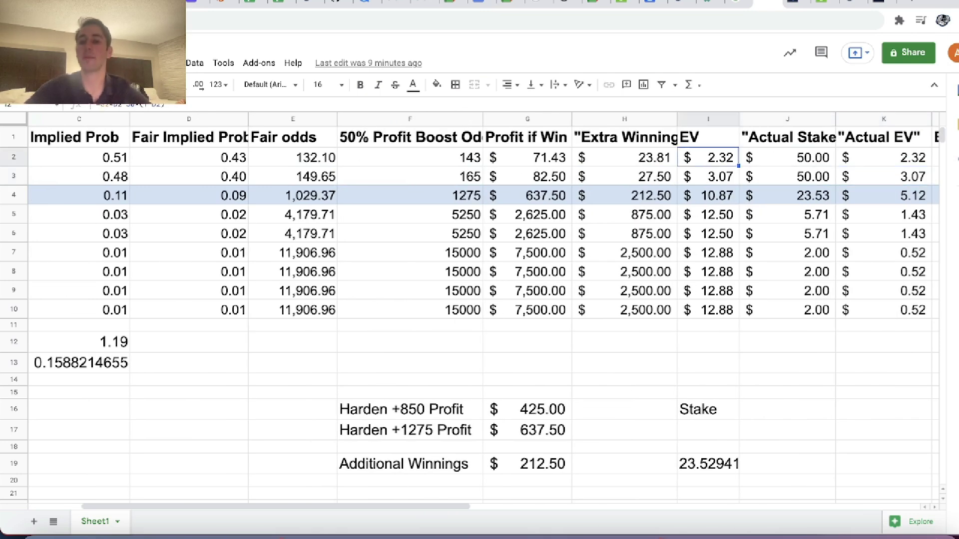
{"action": "key", "text": "Down"}
{"action": "key", "text": "Right"}
{"action": "key", "text": "Left"}
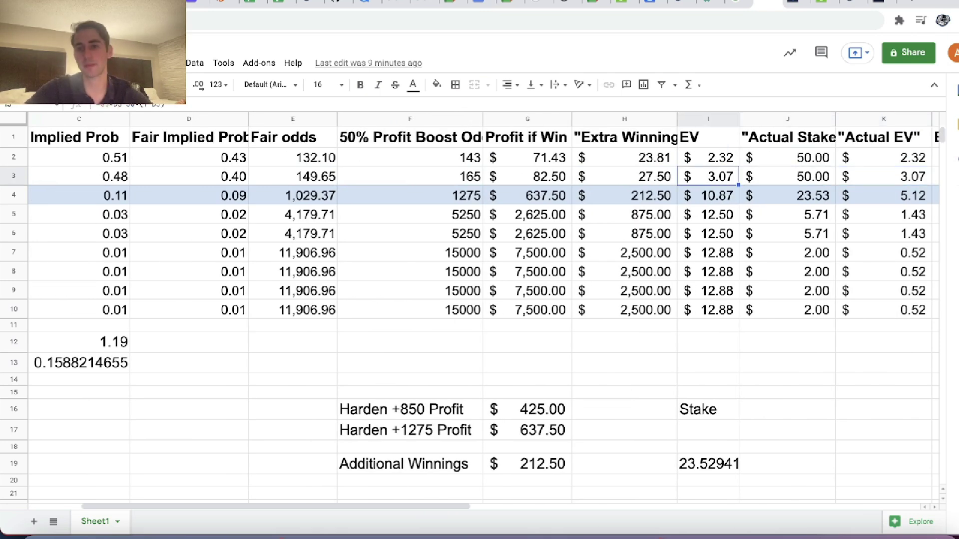
{"action": "key", "text": "Left"}
{"action": "key", "text": "Left"}
{"action": "key", "text": "Left"}
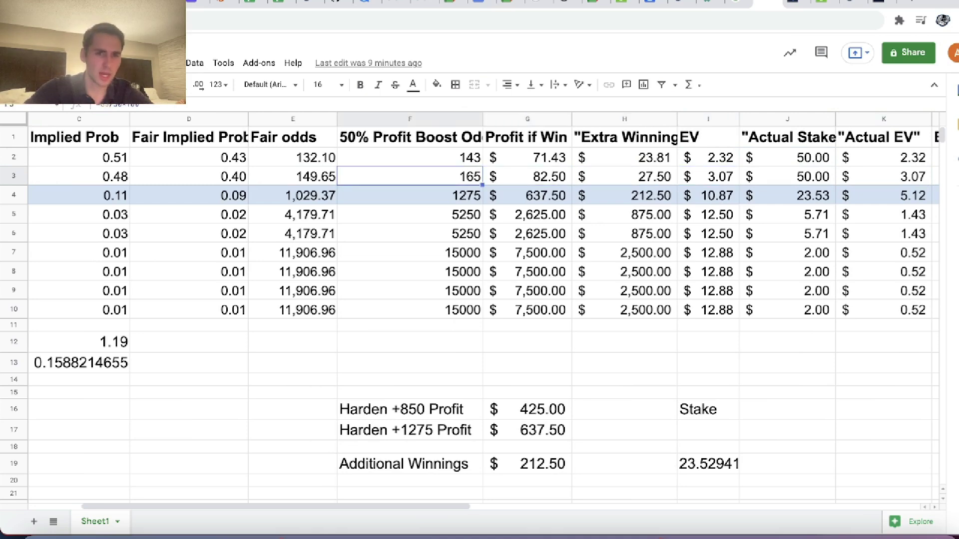
Review Durant's row back to his listed odds and forward to EV and Actual Stake
{"action": "key", "text": "Left"}
{"action": "key", "text": "Left"}
{"action": "key", "text": "Left"}
{"action": "key", "text": "Left"}
{"action": "key", "text": "Right"}
{"action": "key", "text": "Right"}
{"action": "key", "text": "Right"}
{"action": "key", "text": "Right"}
{"action": "key", "text": "Right"}
{"action": "key", "text": "Right"}
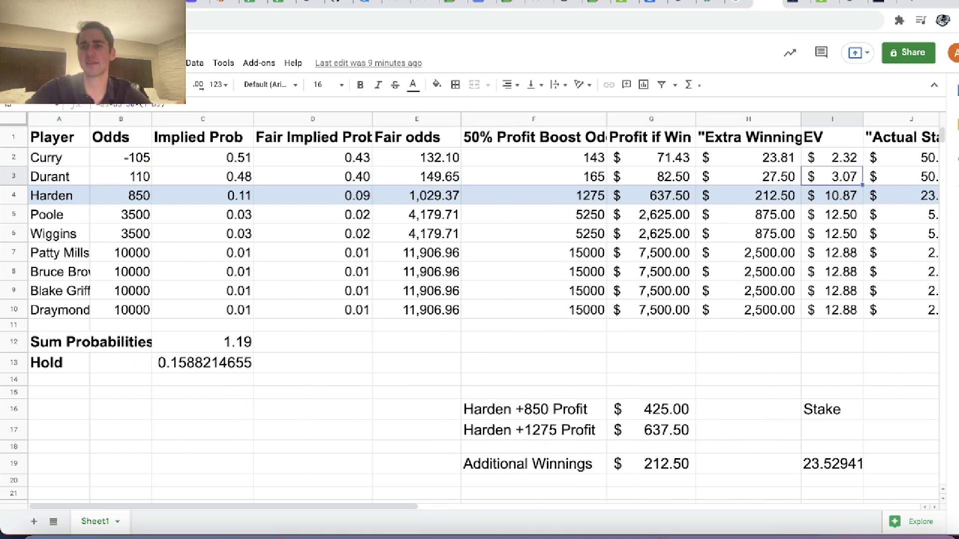
{"action": "key", "text": "Right"}
{"action": "key", "text": "Right"}
{"action": "key", "text": "Left"}
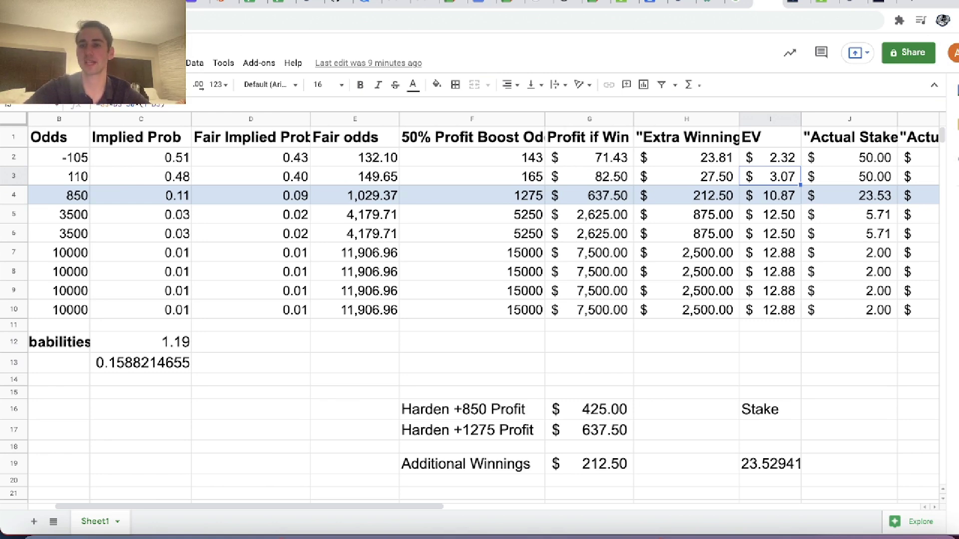
Examine Durant's Actual EV and Expected Return
{"action": "key", "text": "Right"}
{"action": "key", "text": "Right"}
{"action": "key", "text": "Right"}
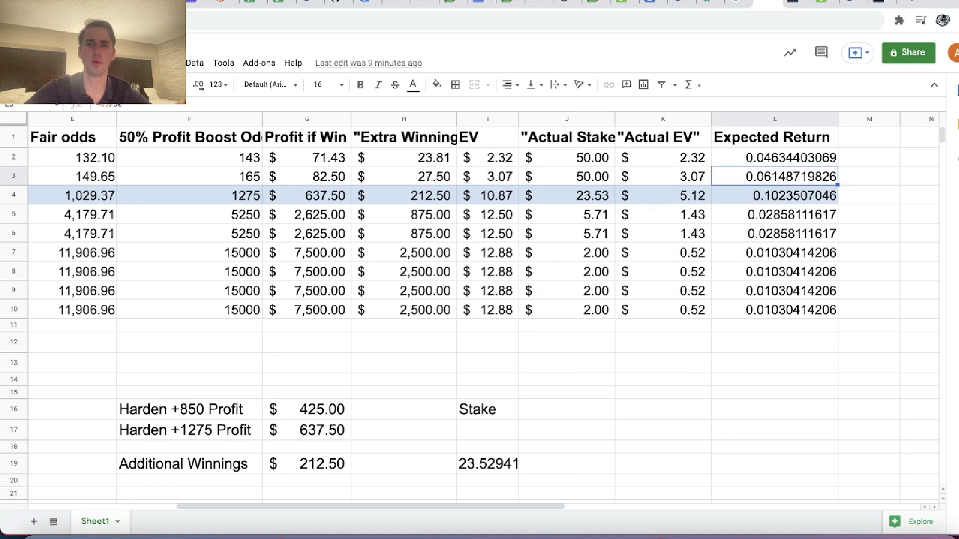
{"action": "key", "text": "Left"}
Highlight the Actual Stake values of all players and those from Harden through Draymond, and return to Harden's row
{"action": "left_click", "coordinate": [566, 195]}
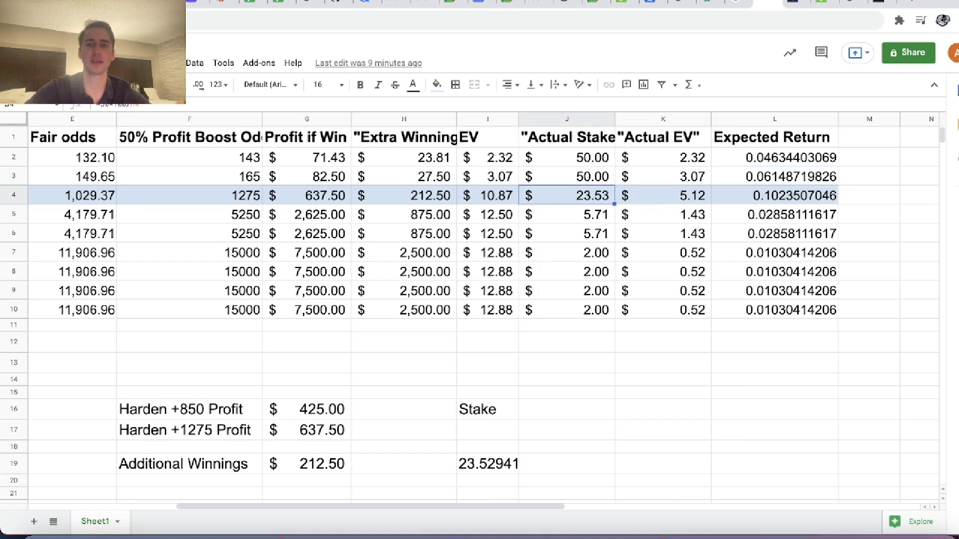
{"action": "left_click", "coordinate": [588, 328]}
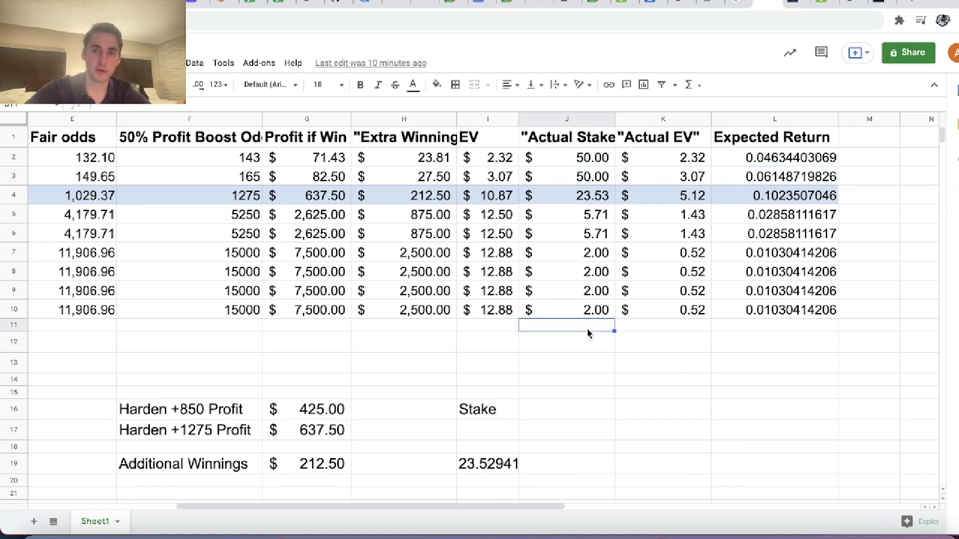
{"action": "left_click_drag", "start_coordinate": [587, 159], "coordinate": [598, 310]}
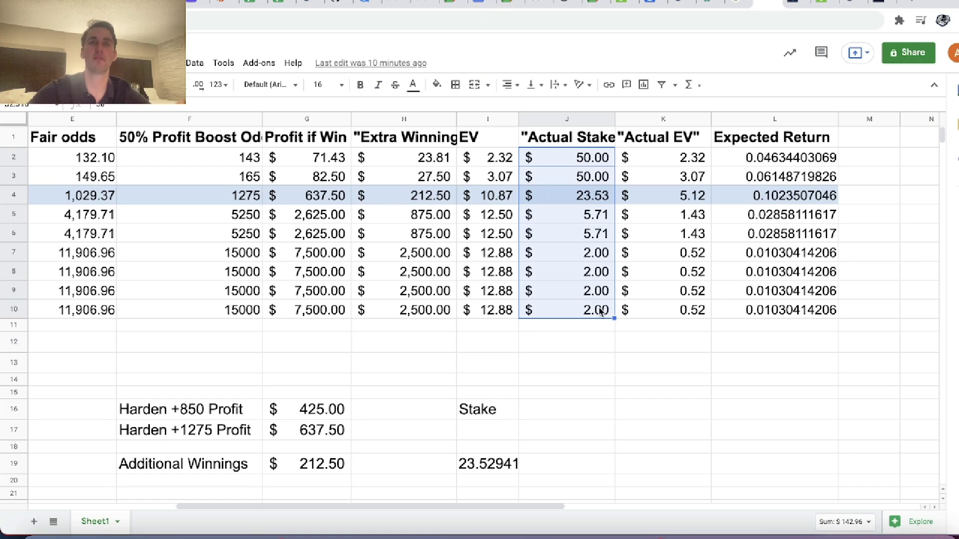
{"action": "left_click", "coordinate": [568, 195]}
{"action": "left_click_drag", "start_coordinate": [568, 195], "coordinate": [592, 312]}
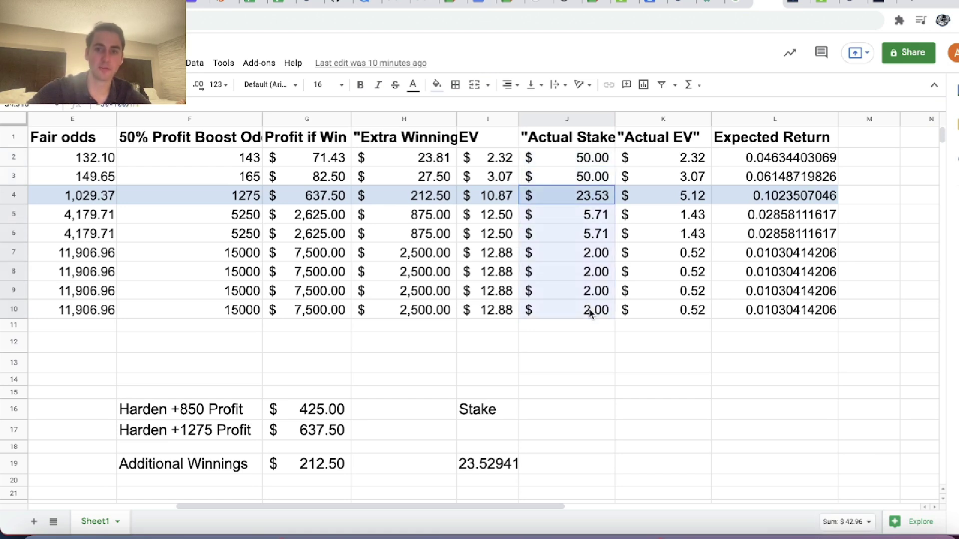
{"action": "left_click", "coordinate": [594, 203]}
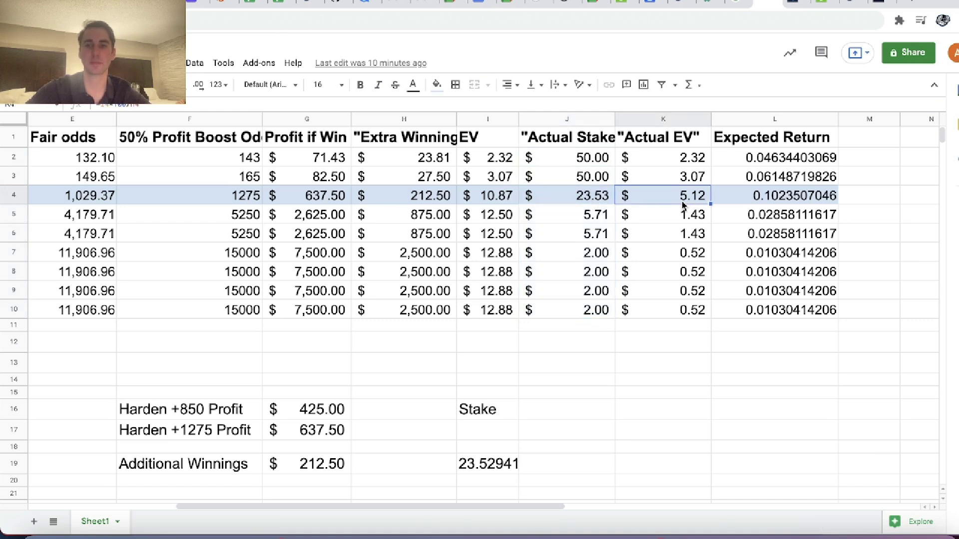
Review Harden's row from Actual EV back to his listed odds and forward to Actual EV again
{"action": "key", "text": "Left"}
{"action": "key", "text": "Left"}
{"action": "key", "text": "Left"}
{"action": "key", "text": "Left"}
{"action": "key", "text": "Left"}
{"action": "key", "text": "Left"}
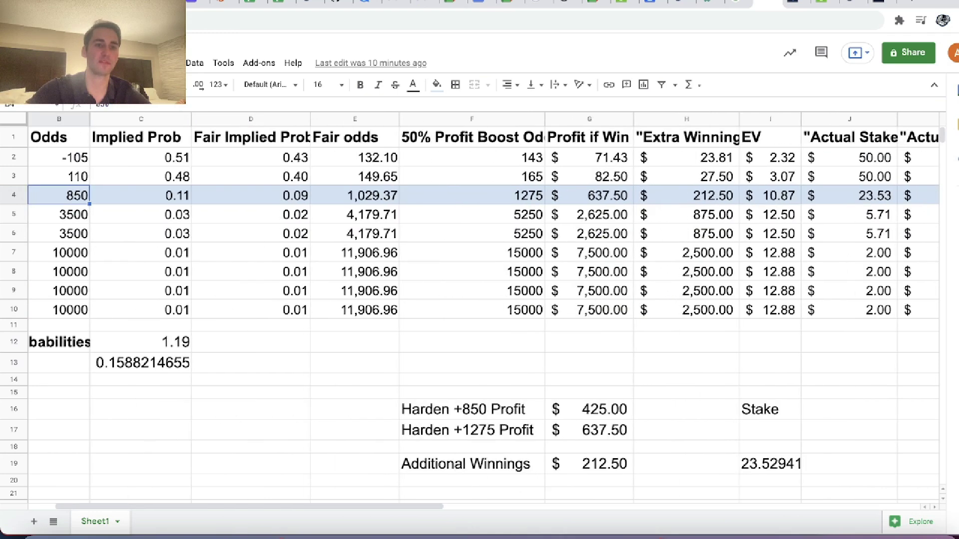
{"action": "key", "text": "Right"}
{"action": "key", "text": "Right"}
{"action": "key", "text": "Right"}
{"action": "key", "text": "Right"}
{"action": "key", "text": "Right"}
{"action": "key", "text": "Right"}
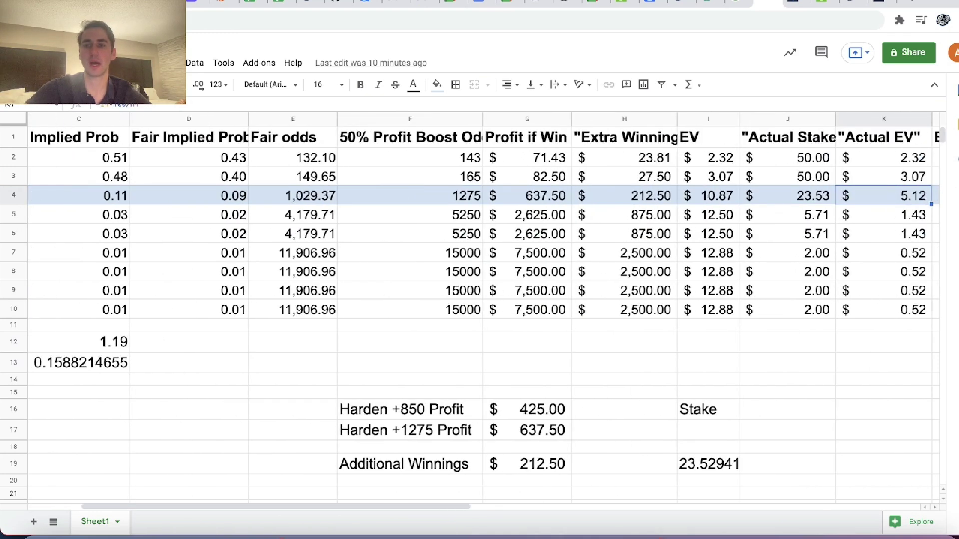
Examine Harden's Expected Return against his Actual EV and Actual Stake
{"action": "key", "text": "Right"}
{"action": "key", "text": "Right"}
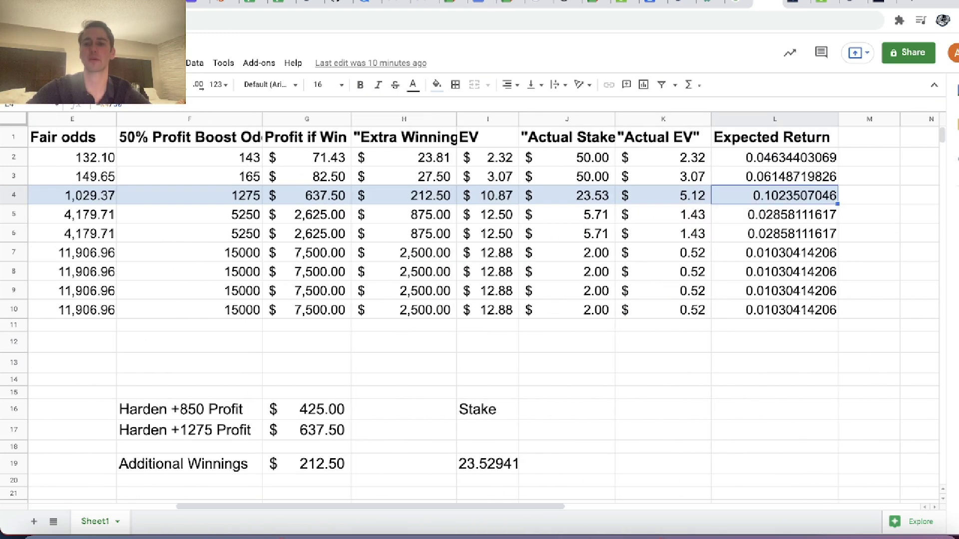
{"action": "key", "text": "Left"}
{"action": "key", "text": "Left"}
{"action": "key", "text": "Right"}
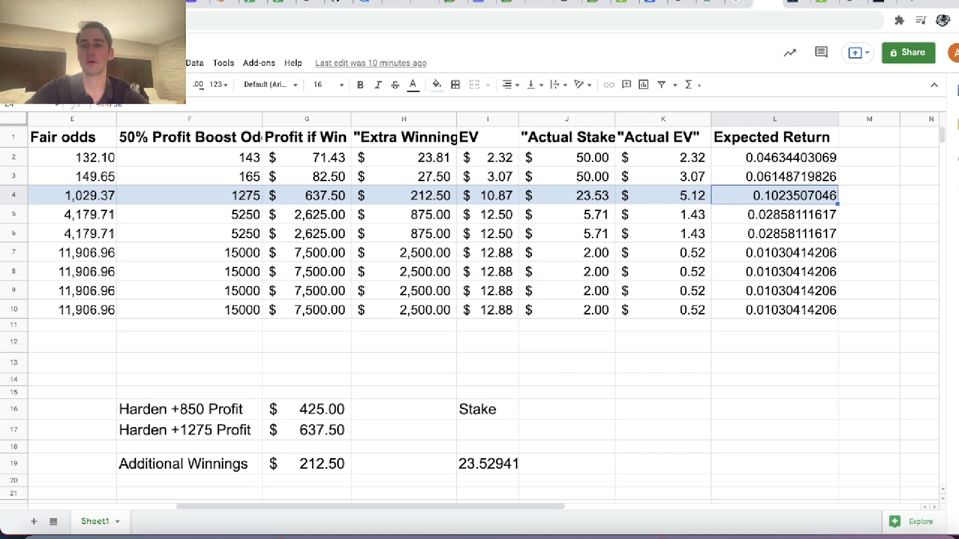
{"action": "key", "text": "Left"}
{"action": "key", "text": "Left"}
{"action": "key", "text": "Right"}
{"action": "key", "text": "Right"}
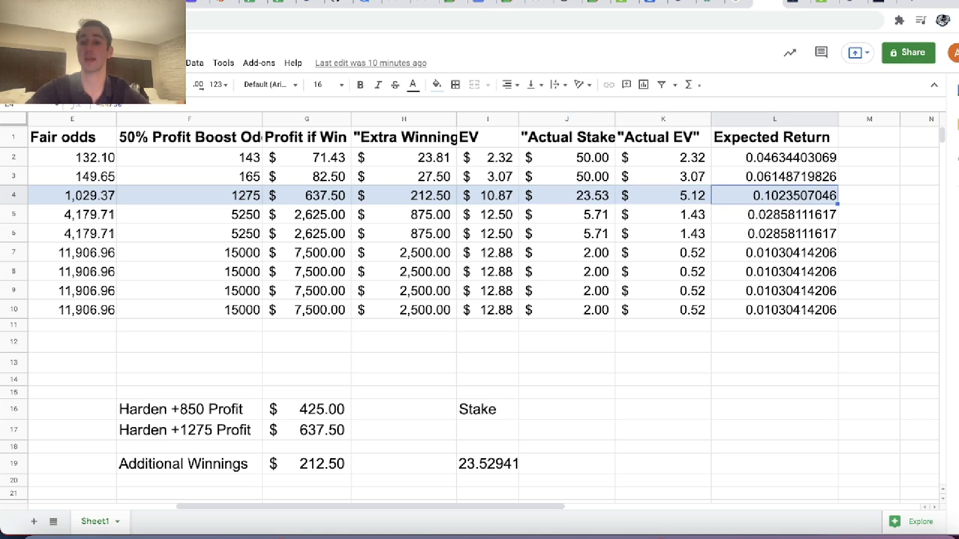
Check the Top Scorer Tuesdays terms and the NBA odds page on DraftKings, and return to the spreadsheet
{"action": "left_click", "coordinate": [825, 4]}
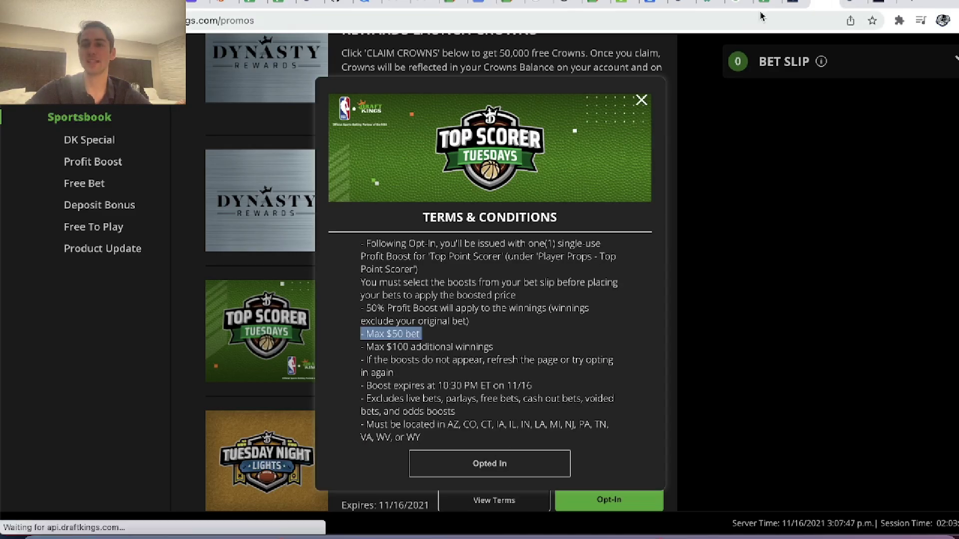
{"action": "left_click", "coordinate": [483, 470]}
{"action": "left_click", "coordinate": [542, 455]}
{"action": "left_click", "coordinate": [159, 203]}
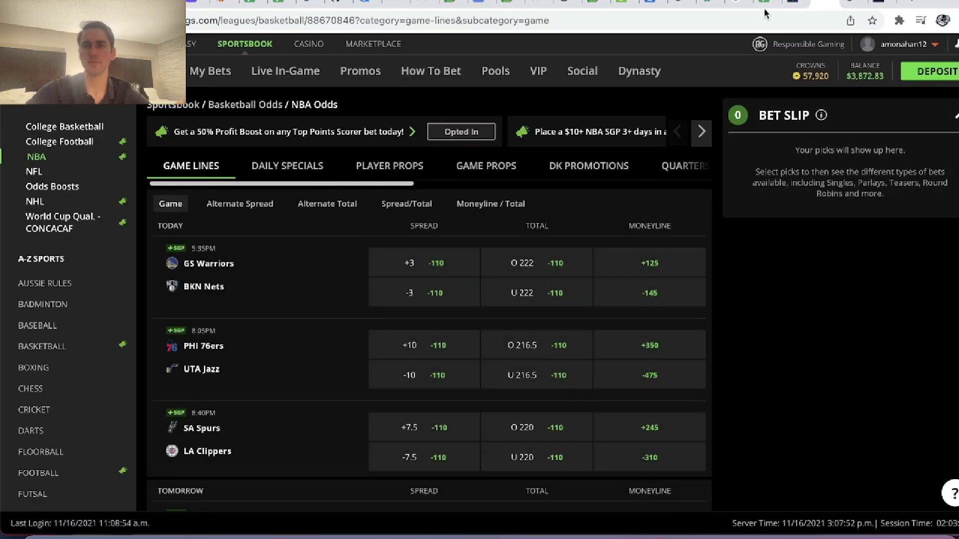
{"action": "left_click", "coordinate": [764, 6]}
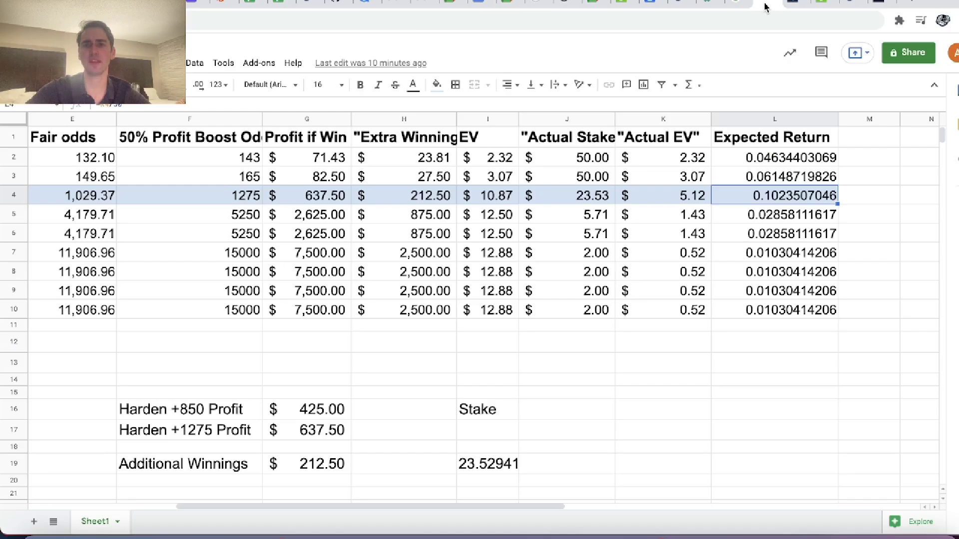
Review Harden's figures between Profit if Win and Actual EV, and return to his Extra Winnings
{"action": "left_click", "coordinate": [561, 203]}
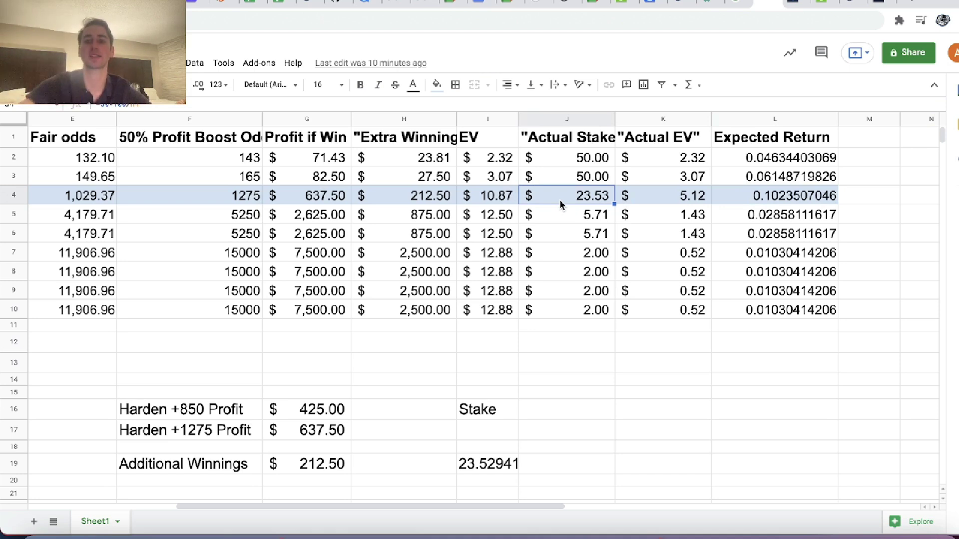
{"action": "key", "text": "Left"}
{"action": "key", "text": "Left"}
{"action": "key", "text": "Left"}
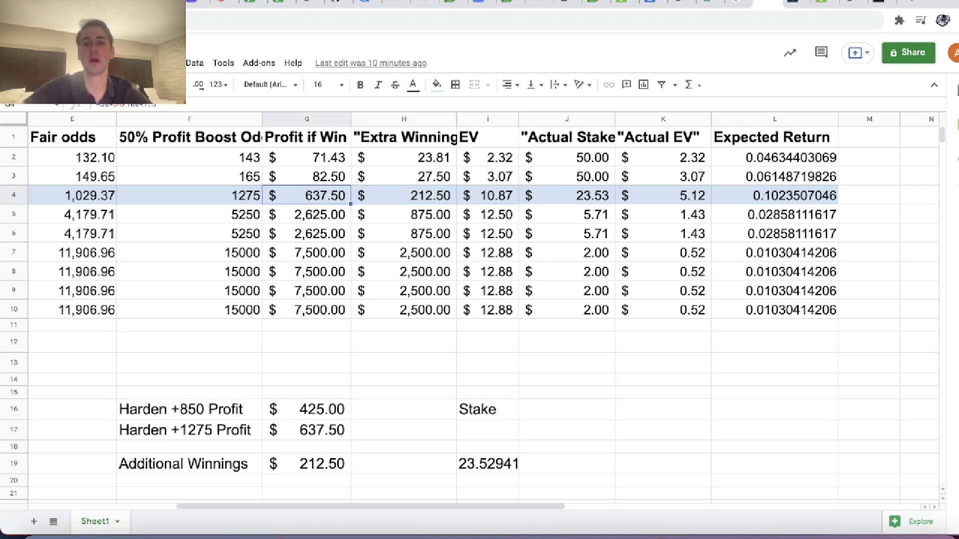
{"action": "key", "text": "Right"}
{"action": "key", "text": "Right"}
{"action": "key", "text": "Right"}
{"action": "key", "text": "Right"}
{"action": "key", "text": "Left"}
{"action": "key", "text": "Left"}
{"action": "key", "text": "Left"}
{"action": "key", "text": "Left"}
{"action": "key", "text": "Left"}
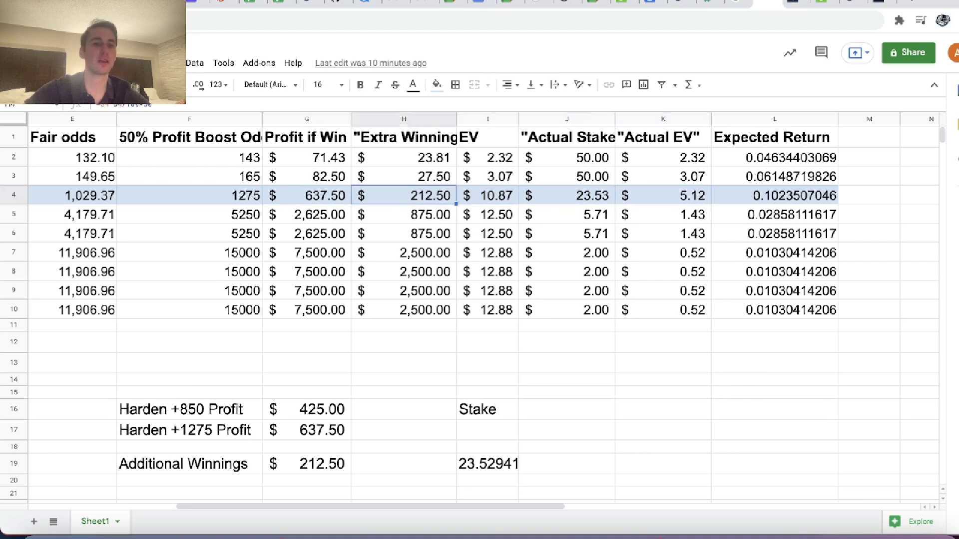
Examine Harden's EV, Actual Stake and Actual EV in turn
{"action": "key", "text": "Right"}
{"action": "key", "text": "Right"}
{"action": "key", "text": "Right"}
{"action": "key", "text": "Right"}
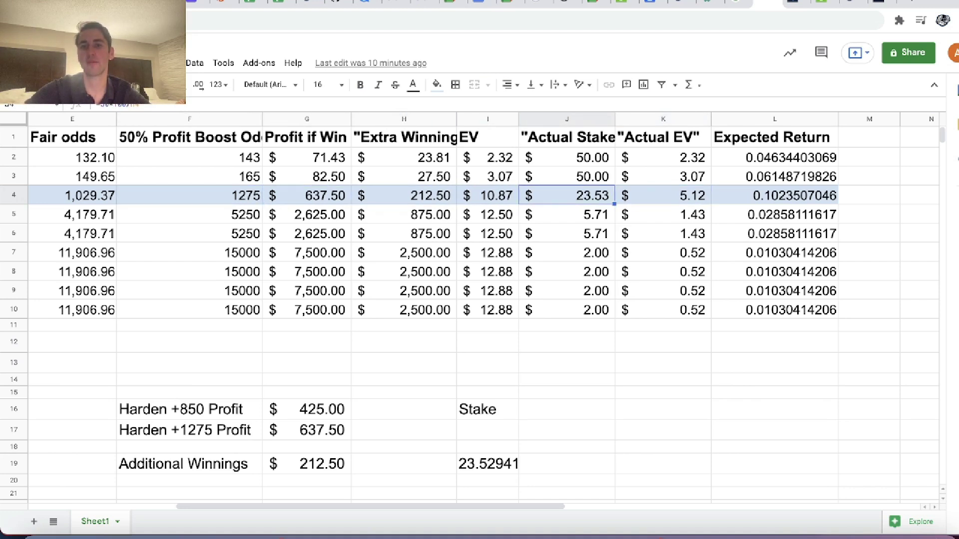
{"action": "key", "text": "Right"}
{"action": "key", "text": "Left"}
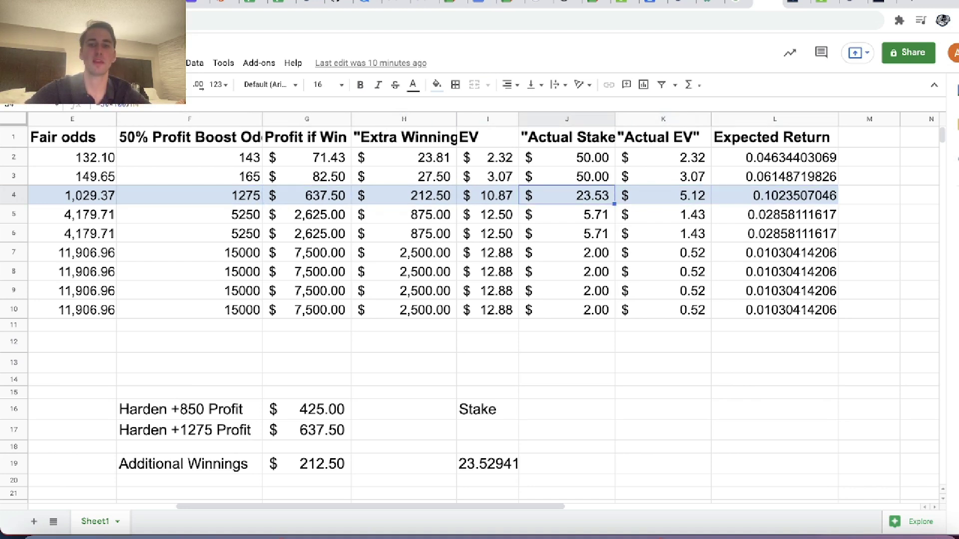
Review Durant's Actual Stake and Actual EV, and the figures in his row back toward Profit if Win
{"action": "key", "text": "Up"}
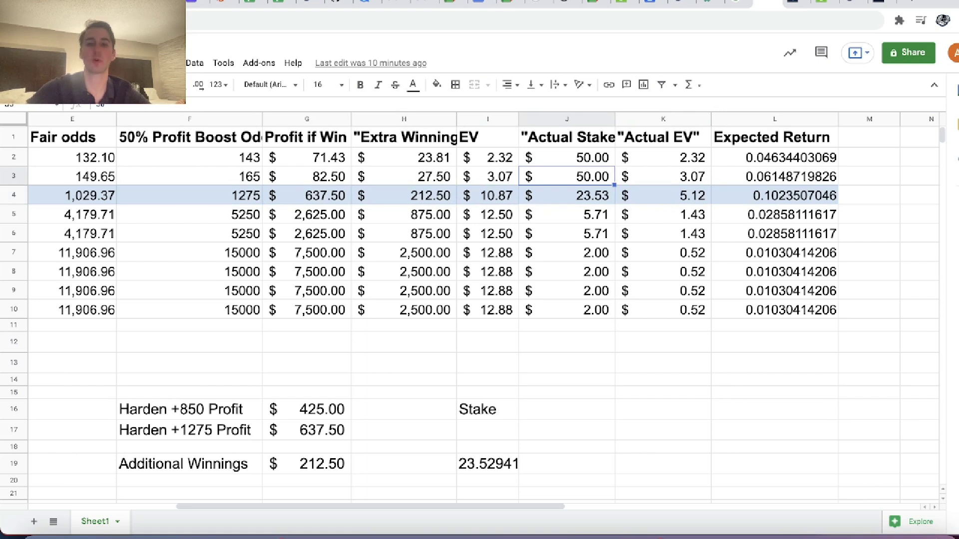
{"action": "key", "text": "Left"}
{"action": "key", "text": "Right"}
{"action": "key", "text": "Right"}
{"action": "key", "text": "Left"}
{"action": "key", "text": "Left"}
{"action": "key", "text": "Left"}
{"action": "key", "text": "Left"}
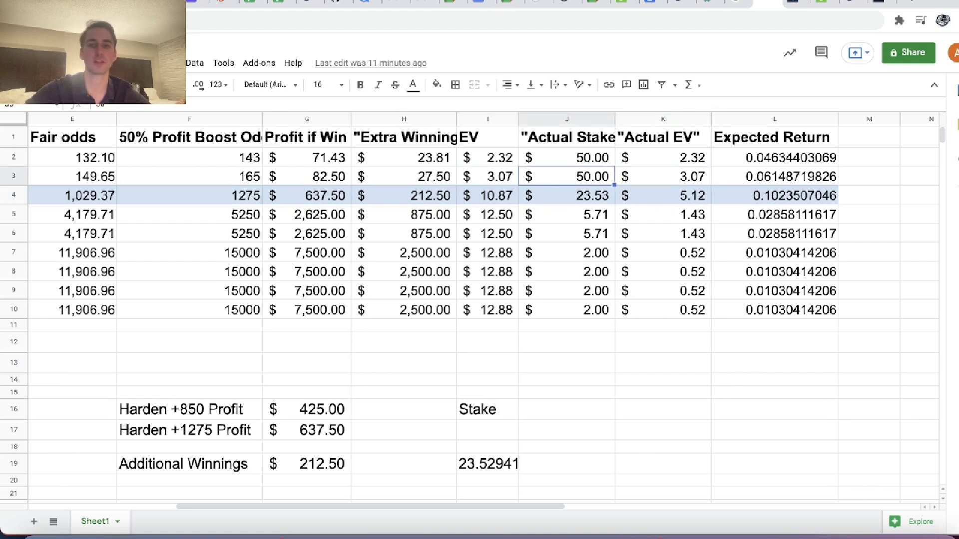
{"action": "key", "text": "Left"}
Review Durant's row forward to Expected Return and back to Actual Stake
{"action": "key", "text": "Right"}
{"action": "key", "text": "Right"}
{"action": "key", "text": "Right"}
{"action": "key", "text": "Right"}
{"action": "key", "text": "Right"}
{"action": "key", "text": "Right"}
{"action": "key", "text": "Left"}
{"action": "key", "text": "Left"}
{"action": "key", "text": "Left"}
{"action": "key", "text": "Right"}
Compare Harden's Actual EV with Durant's
{"action": "key", "text": "Down"}
{"action": "key", "text": "Right"}
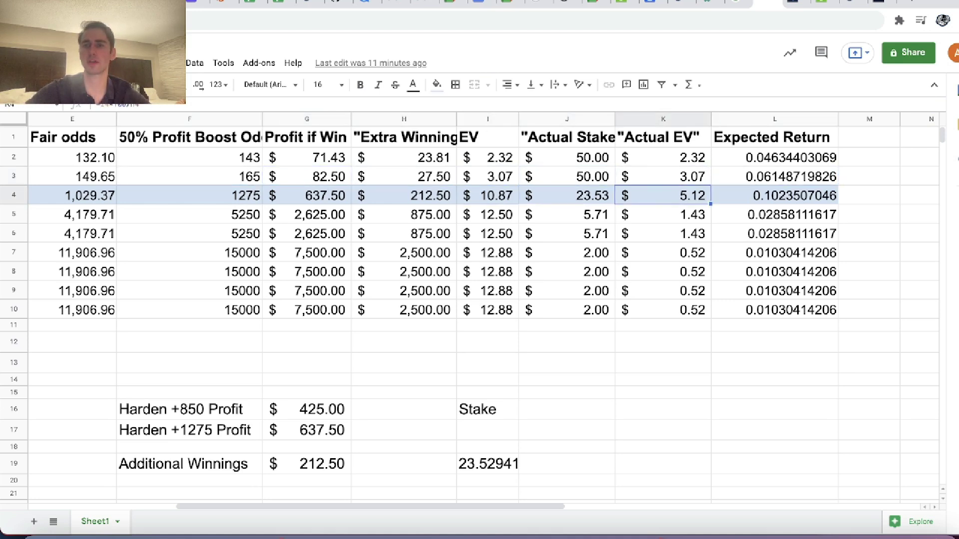
{"action": "key", "text": "Up"}
{"action": "key", "text": "Down"}
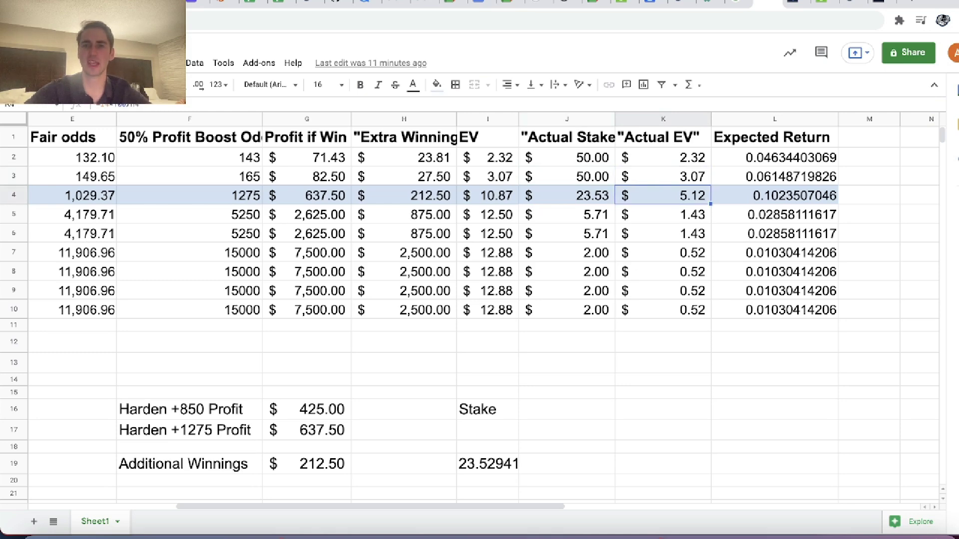
Review Harden's row from Actual EV back to his listed odds
{"action": "key", "text": "Left"}
{"action": "key", "text": "Left"}
{"action": "key", "text": "Left"}
{"action": "key", "text": "Left"}
{"action": "key", "text": "Left"}
{"action": "key", "text": "Left"}
{"action": "key", "text": "Left"}
{"action": "key", "text": "Left"}
{"action": "key", "text": "Left"}
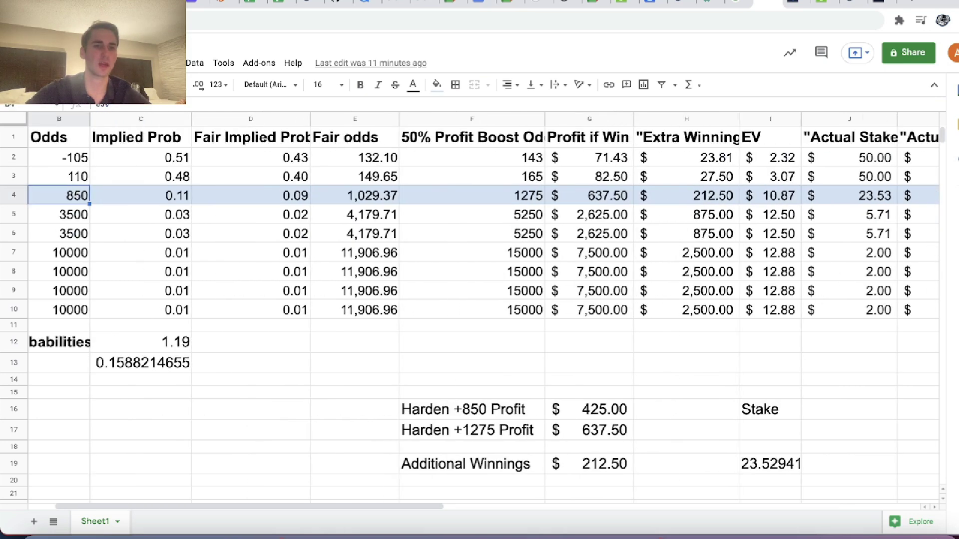
Review Harden's row from his odds forward to Expected Return and back to Actual EV
{"action": "key", "text": "Right"}
{"action": "key", "text": "Right"}
{"action": "key", "text": "Right"}
{"action": "key", "text": "Right"}
{"action": "key", "text": "Right"}
{"action": "key", "text": "Right"}
{"action": "key", "text": "Right"}
{"action": "key", "text": "Right"}
{"action": "key", "text": "Right"}
{"action": "key", "text": "Right"}
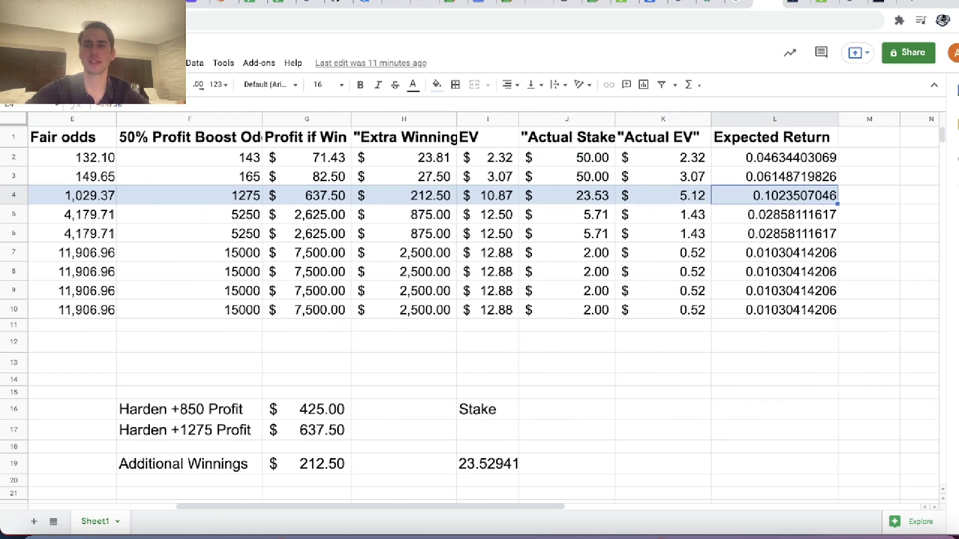
{"action": "key", "text": "Left"}
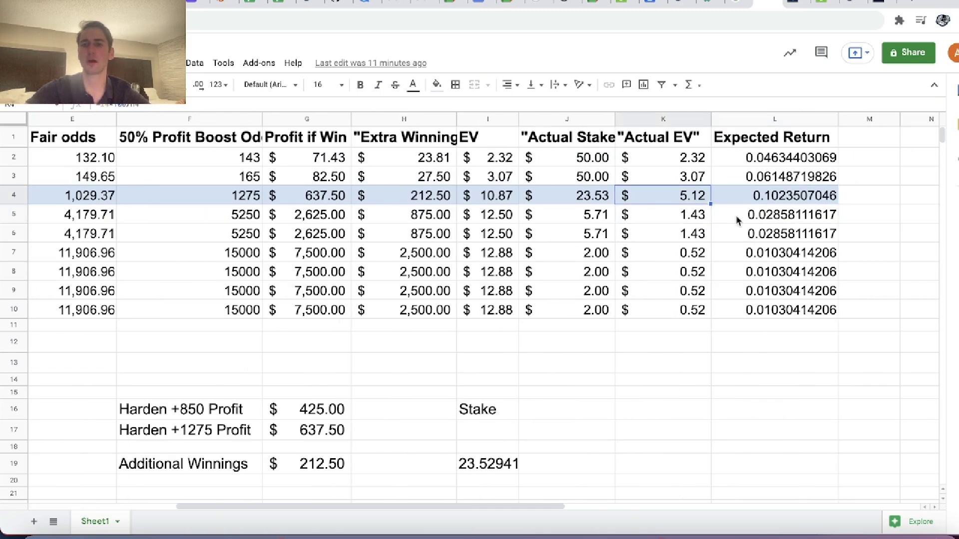
Show FanDuel's full Top Points Scorer list for Golden State Warriors @ Brooklyn Nets and check James Harden's selection in the betslip before removing it
{"action": "left_click", "coordinate": [797, 6]}
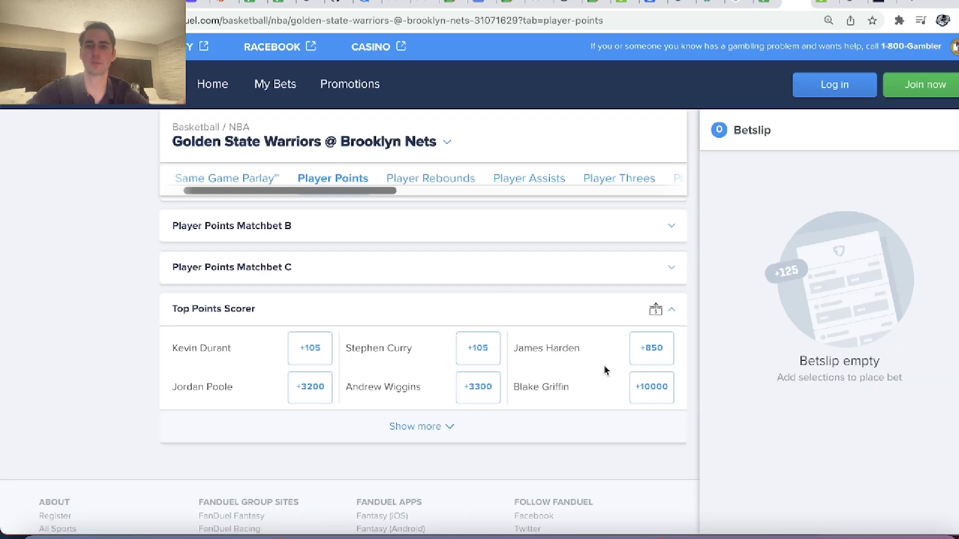
{"action": "left_click", "coordinate": [432, 426]}
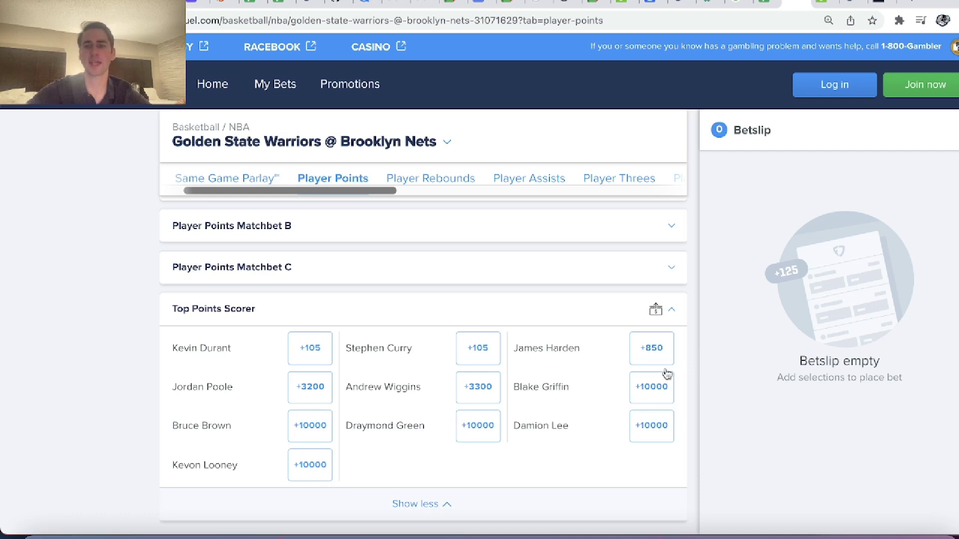
{"action": "left_click", "coordinate": [662, 348]}
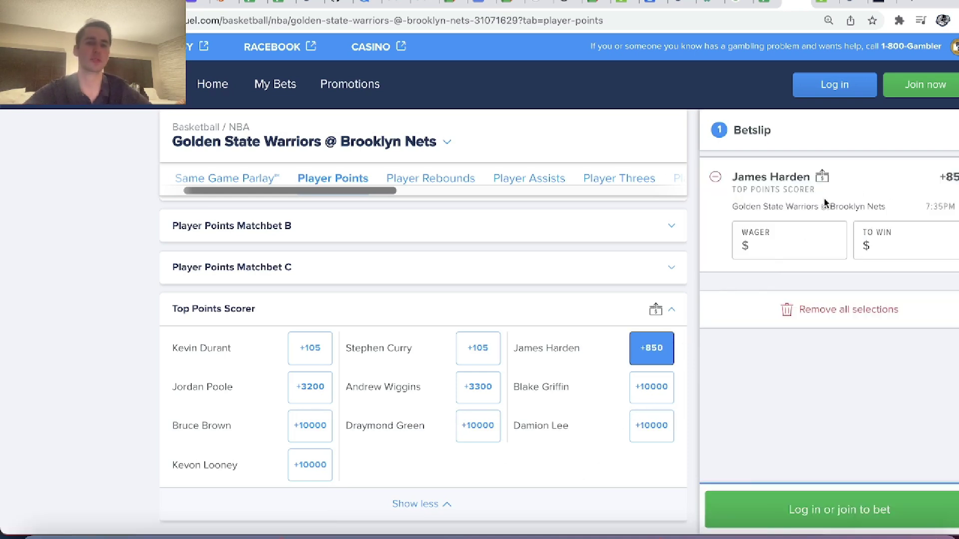
{"action": "left_click", "coordinate": [718, 181]}
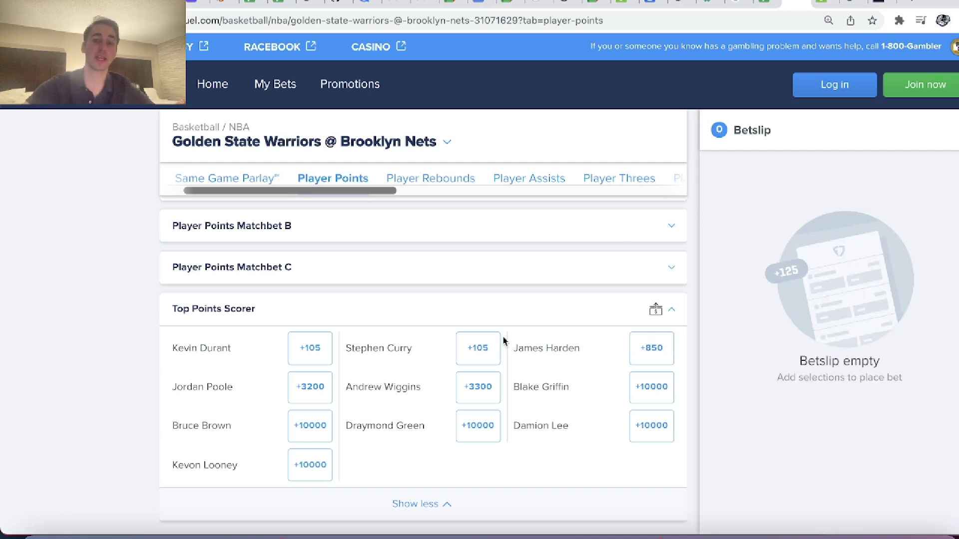
Check Stephen Curry's and Kevin Durant's Top Points Scorer selections, clear them from the betslip, and highlight Durant's name
{"action": "left_click", "coordinate": [476, 353]}
{"action": "left_click", "coordinate": [476, 354]}
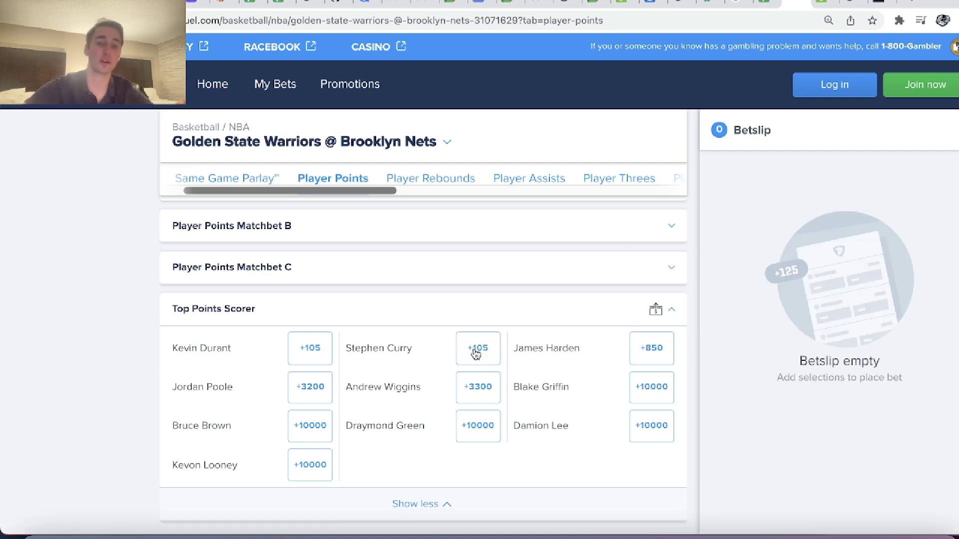
{"action": "left_click", "coordinate": [307, 350]}
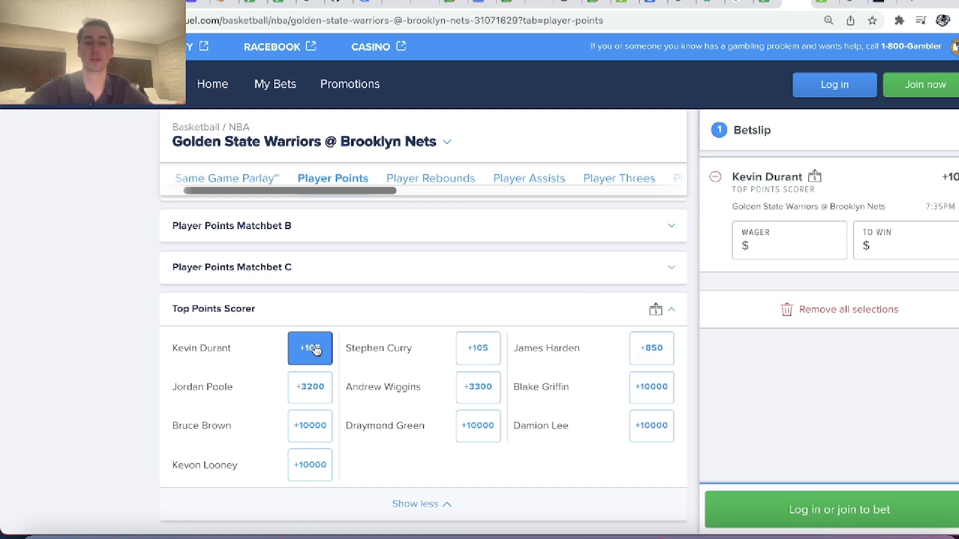
{"action": "left_click", "coordinate": [315, 350]}
{"action": "triple_click", "coordinate": [183, 349]}
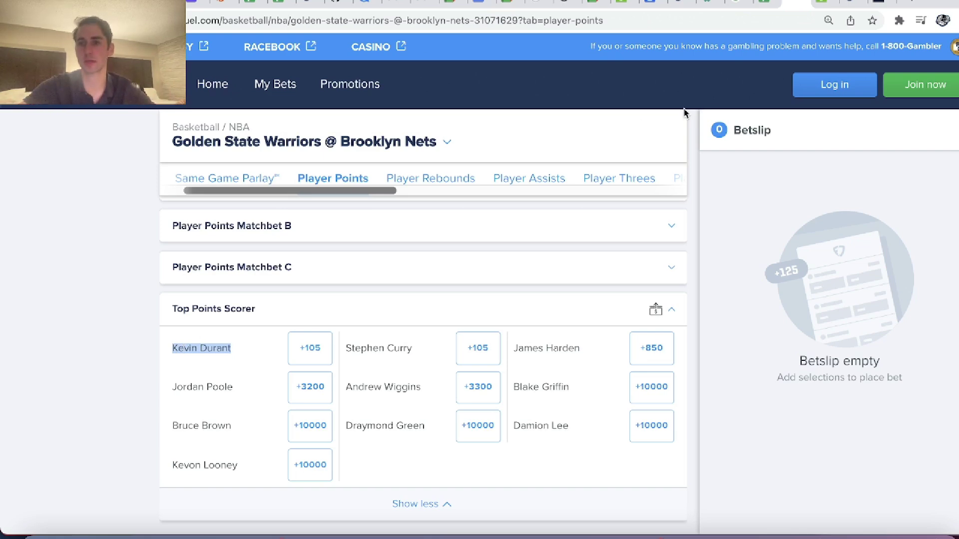
Open DraftKings' NBA Scoring Leader props and add James Harden as leading scorer of BKN Nets v GS Warriors to the bet slip
{"action": "left_click", "coordinate": [829, 5]}
{"action": "left_click", "coordinate": [412, 167]}
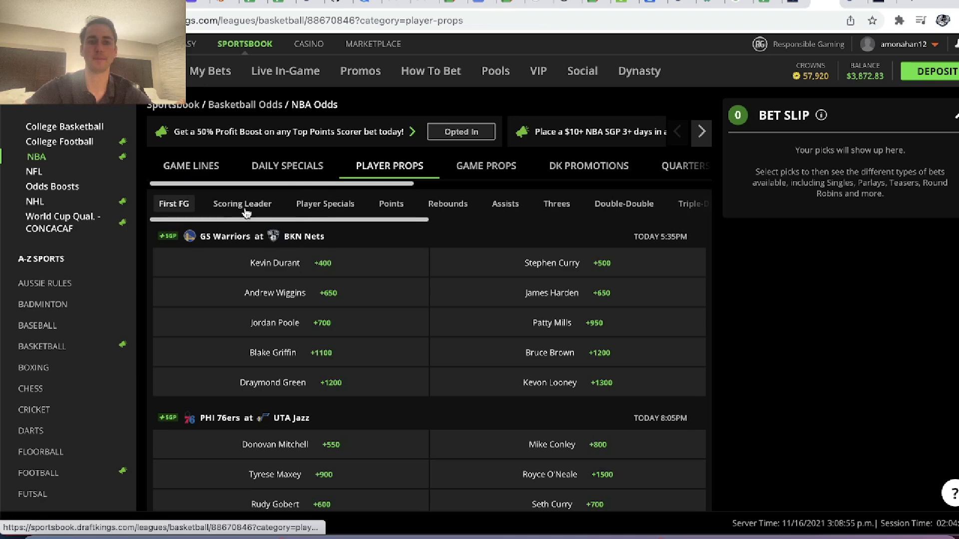
{"action": "left_click", "coordinate": [245, 206]}
{"action": "scroll", "coordinate": [313, 388], "scroll_direction": "down", "scroll_amount": 6}
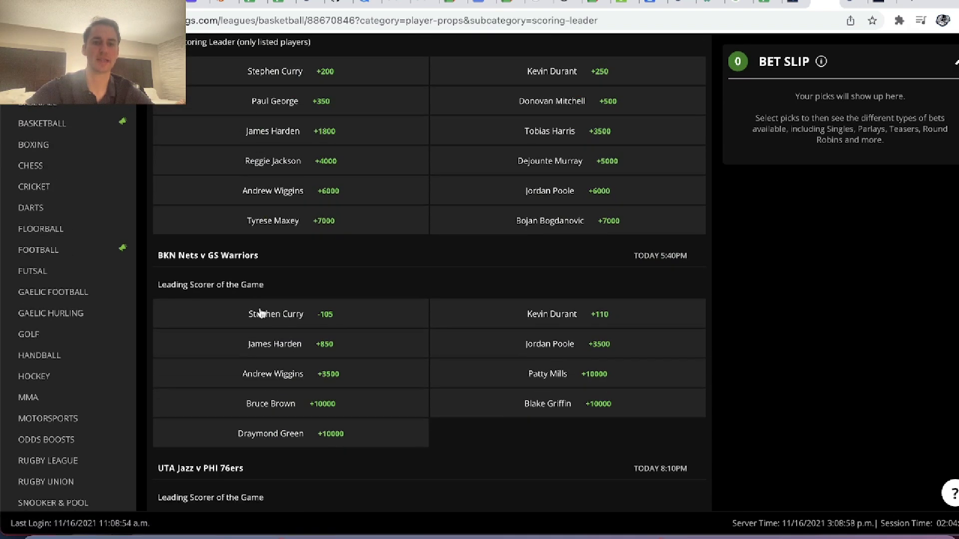
{"action": "left_click", "coordinate": [334, 345]}
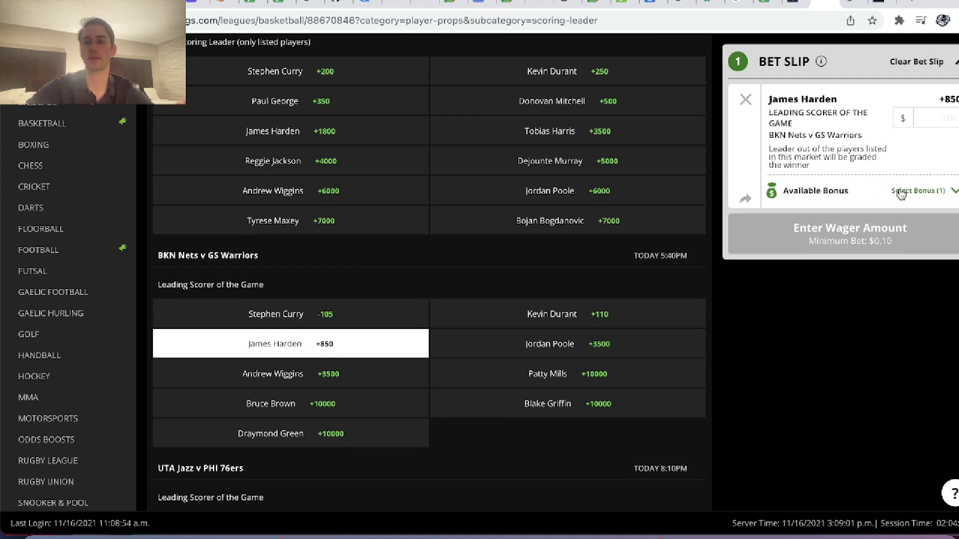
Apply the 50% Profit Boost to the Harden selection and place the bet with a $23.53 wager
{"action": "left_click", "coordinate": [905, 193]}
{"action": "left_click", "coordinate": [836, 312]}
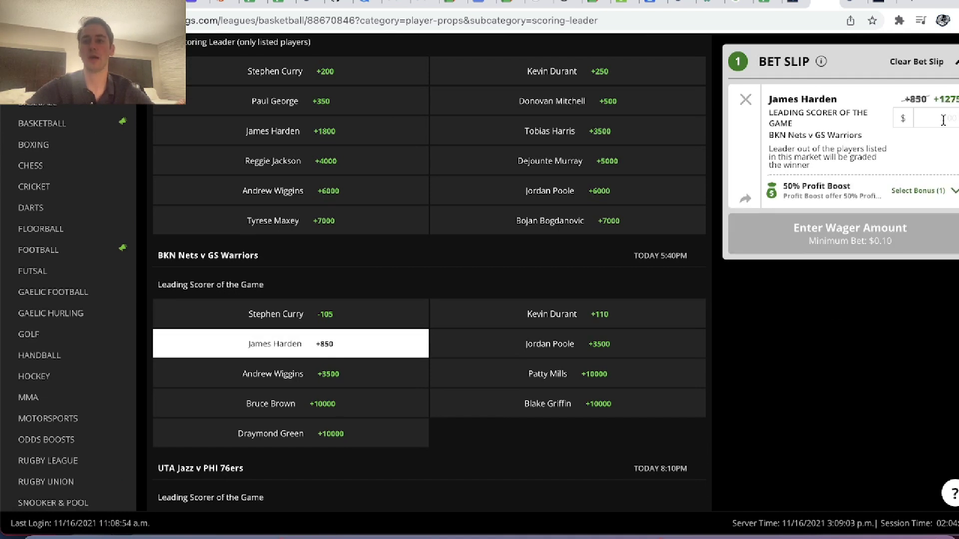
{"action": "type", "text": "23.53"}
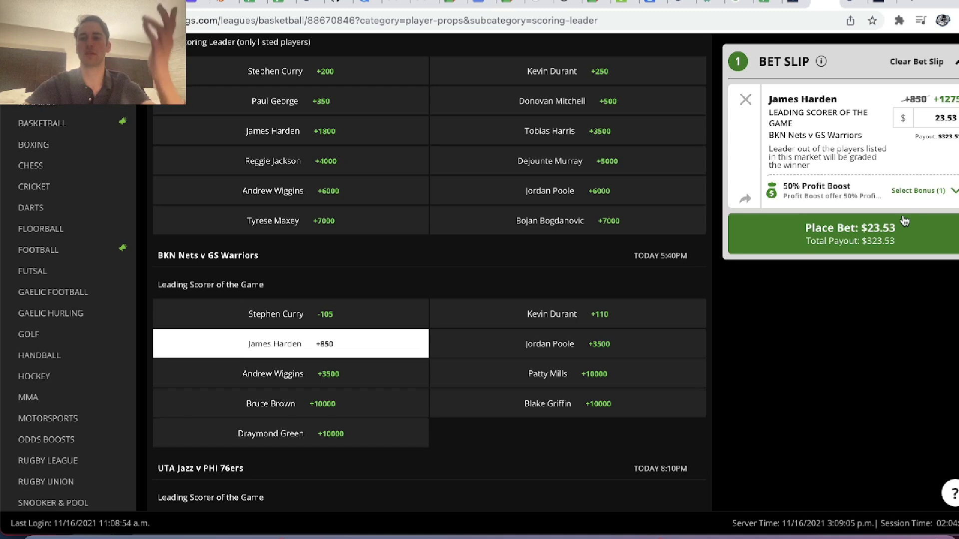
{"action": "left_click", "coordinate": [877, 250]}
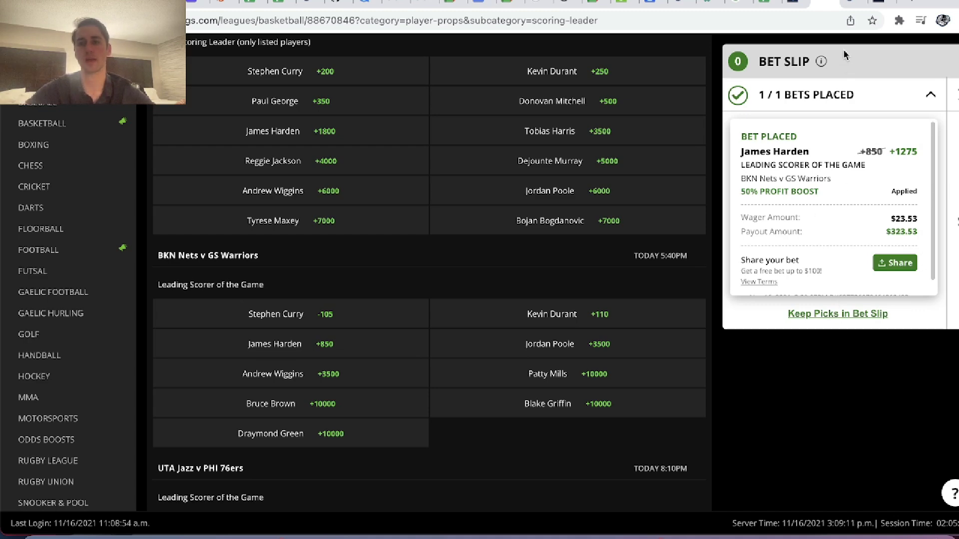
Return to the spreadsheet and highlight the figures for all listed players, starting from Curry's row
{"action": "left_click", "coordinate": [783, 4]}
{"action": "left_click", "coordinate": [775, 166]}
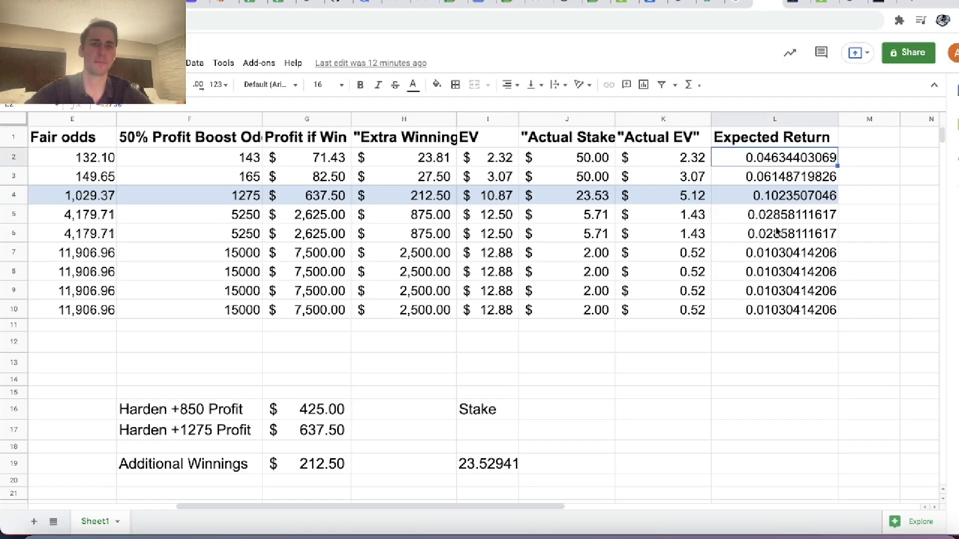
{"action": "scroll", "coordinate": [776, 231], "scroll_direction": "left", "scroll_amount": 5}
{"action": "left_click_drag", "start_coordinate": [80, 159], "coordinate": [584, 321]}
Review Curry's row from his odds across to Expected Return
{"action": "key", "text": "Right"}
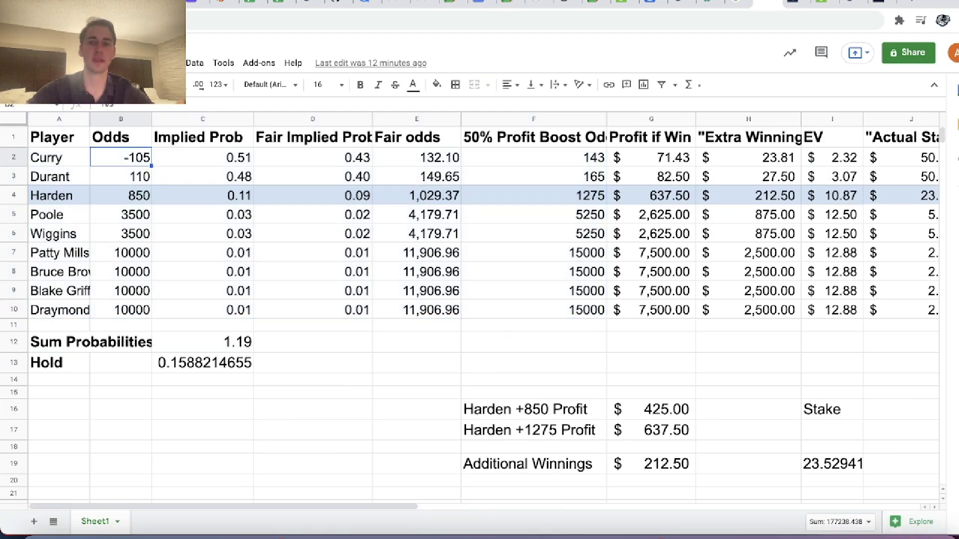
{"action": "key", "text": "Right"}
{"action": "key", "text": "Right"}
{"action": "key", "text": "Right"}
{"action": "key", "text": "Right"}
{"action": "key", "text": "Right"}
{"action": "key", "text": "Right"}
{"action": "key", "text": "Right"}
{"action": "key", "text": "Right"}
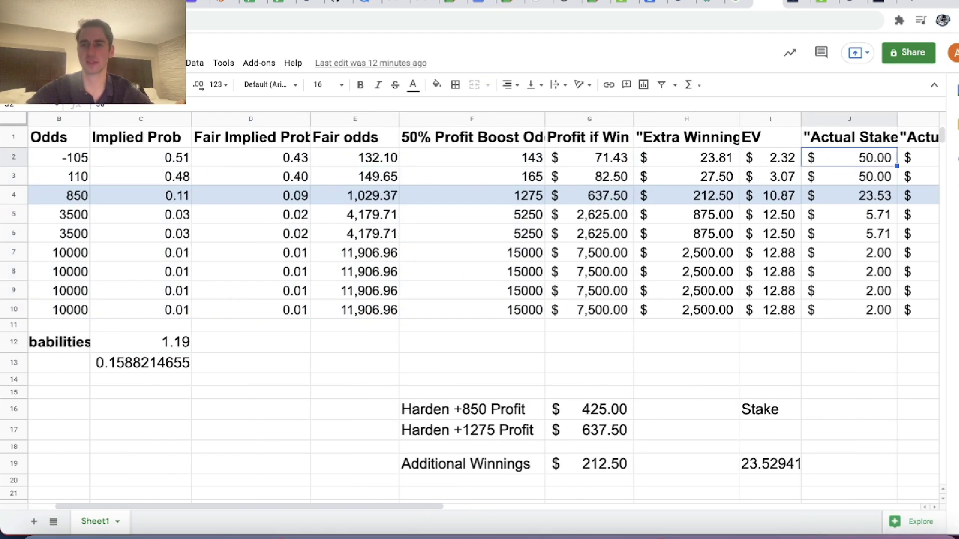
{"action": "key", "text": "Right"}
{"action": "key", "text": "Right"}
{"action": "key", "text": "Right"}
{"action": "key", "text": "Left"}
Compare Expected Return for Durant, Harden and Poole, and trace Poole's row back to his name
{"action": "key", "text": "Down"}
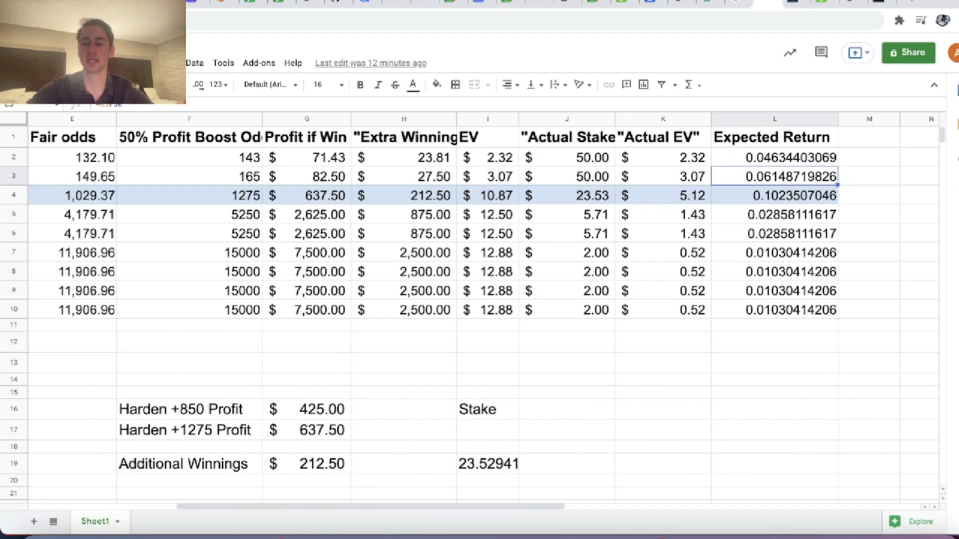
{"action": "key", "text": "Down"}
{"action": "key", "text": "Down"}
{"action": "key", "text": "Left"}
{"action": "key", "text": "Left"}
{"action": "key", "text": "Left"}
{"action": "key", "text": "Left"}
{"action": "key", "text": "Left"}
{"action": "key", "text": "Left"}
{"action": "key", "text": "Left"}
{"action": "key", "text": "Left"}
{"action": "key", "text": "Left"}
{"action": "key", "text": "Left"}
{"action": "key", "text": "Left"}
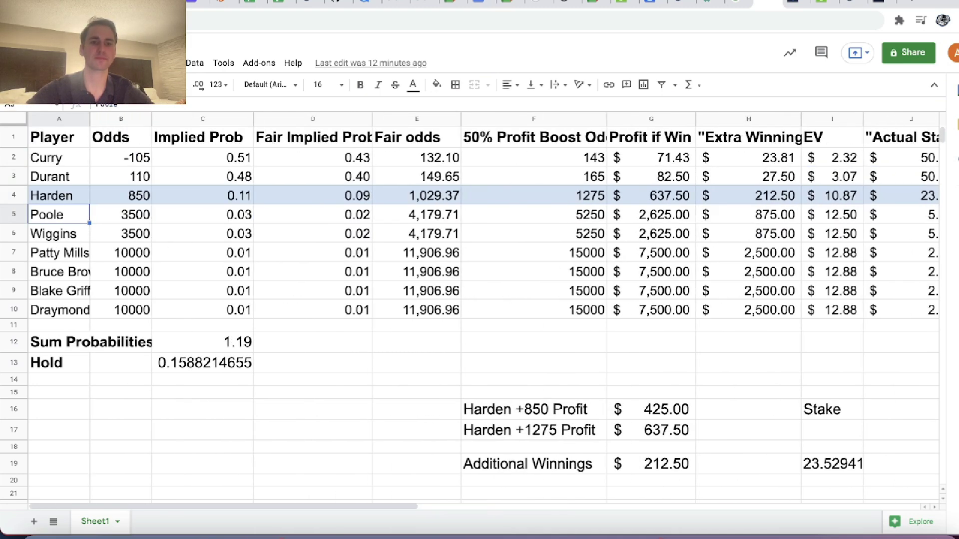
Review Harden's row from his name to his 50% Profit Boost Odds
{"action": "key", "text": "Up"}
{"action": "key", "text": "Right"}
{"action": "key", "text": "Right"}
{"action": "key", "text": "Right"}
{"action": "key", "text": "Right"}
{"action": "key", "text": "Right"}
{"action": "key", "text": "Right"}
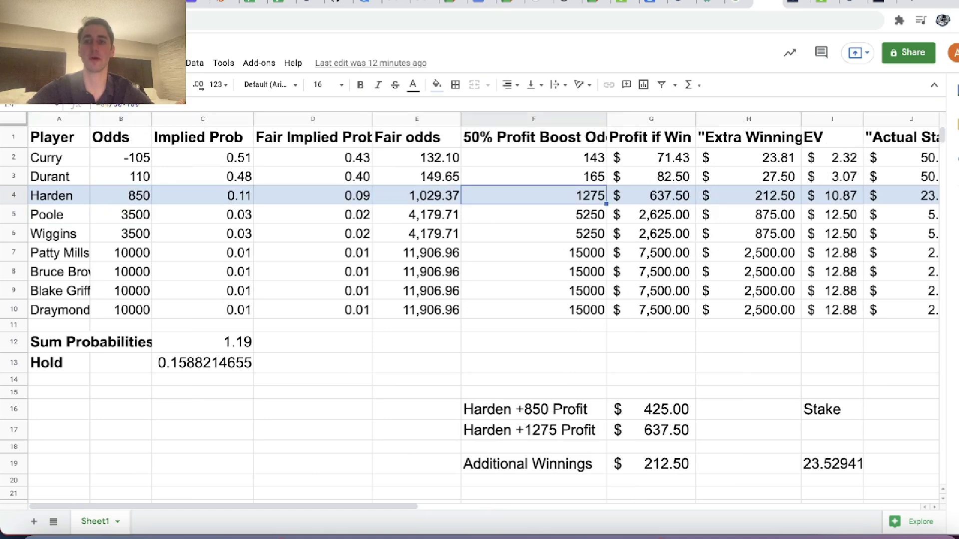